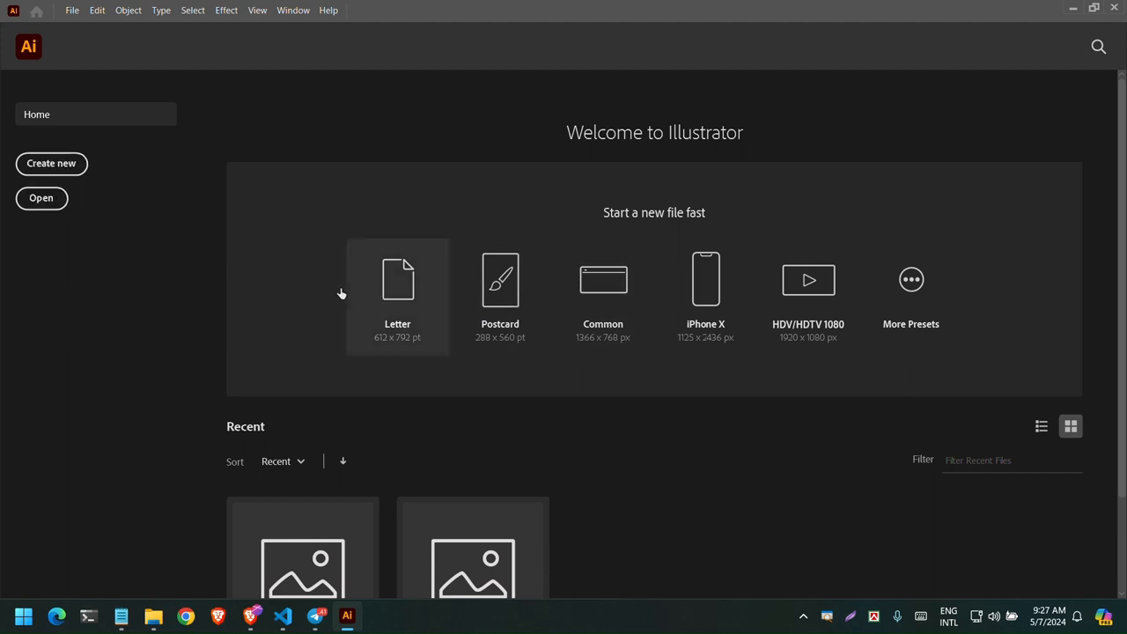
# Create a new document 2000 px wide and 2000 px high in RGB Color mode
pyautogui.click(72, 165)
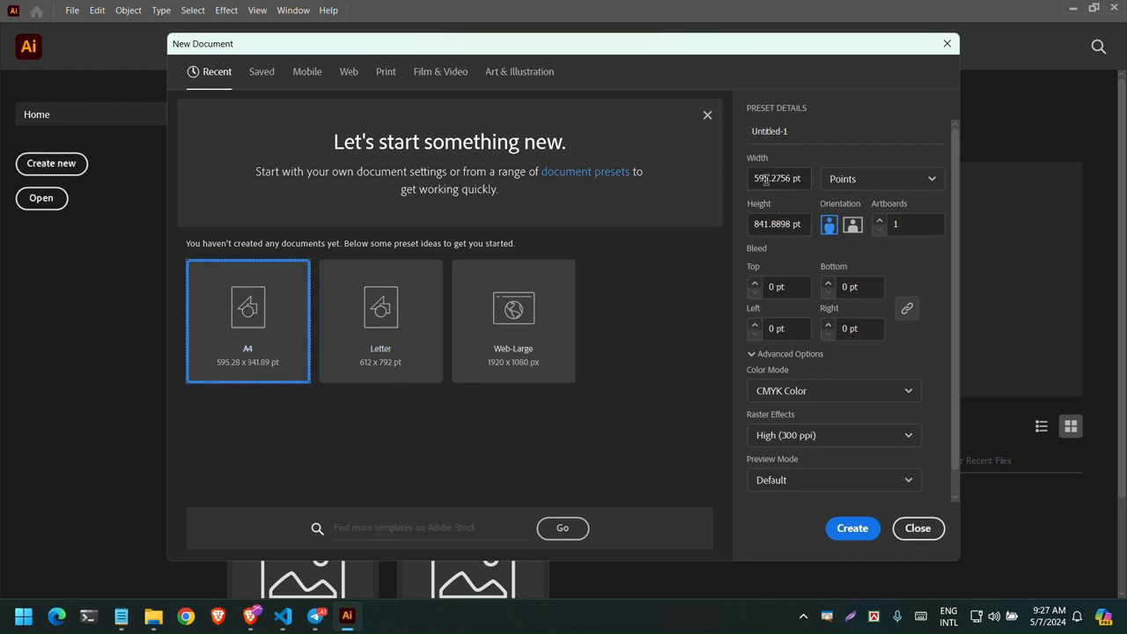
pyautogui.click(766, 180)
pyautogui.write('2000')
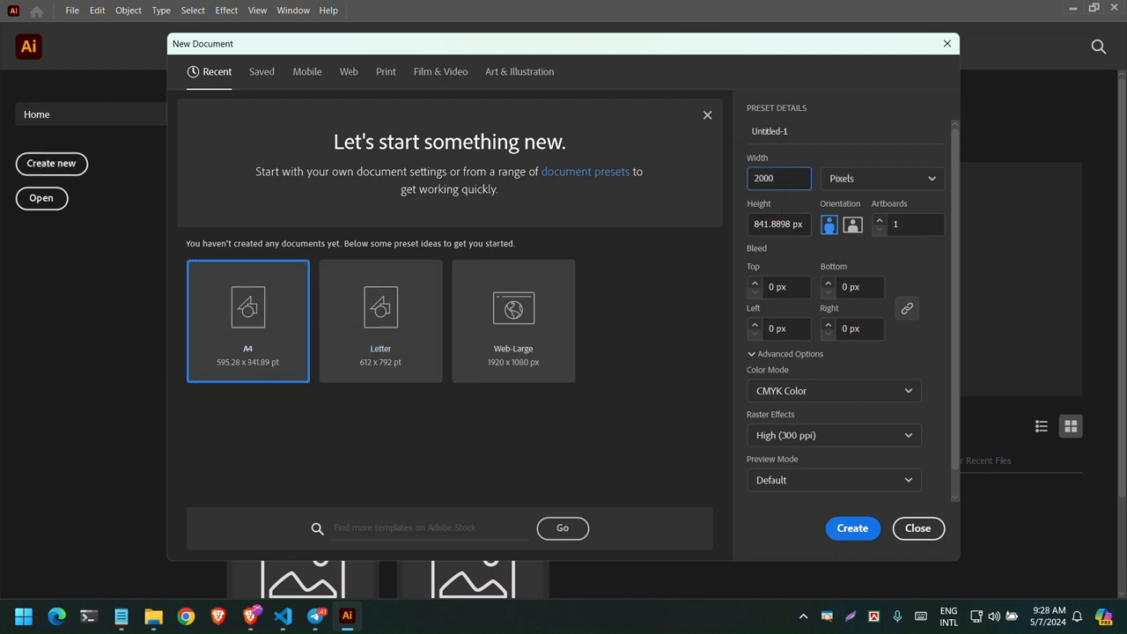
pyautogui.click(776, 222)
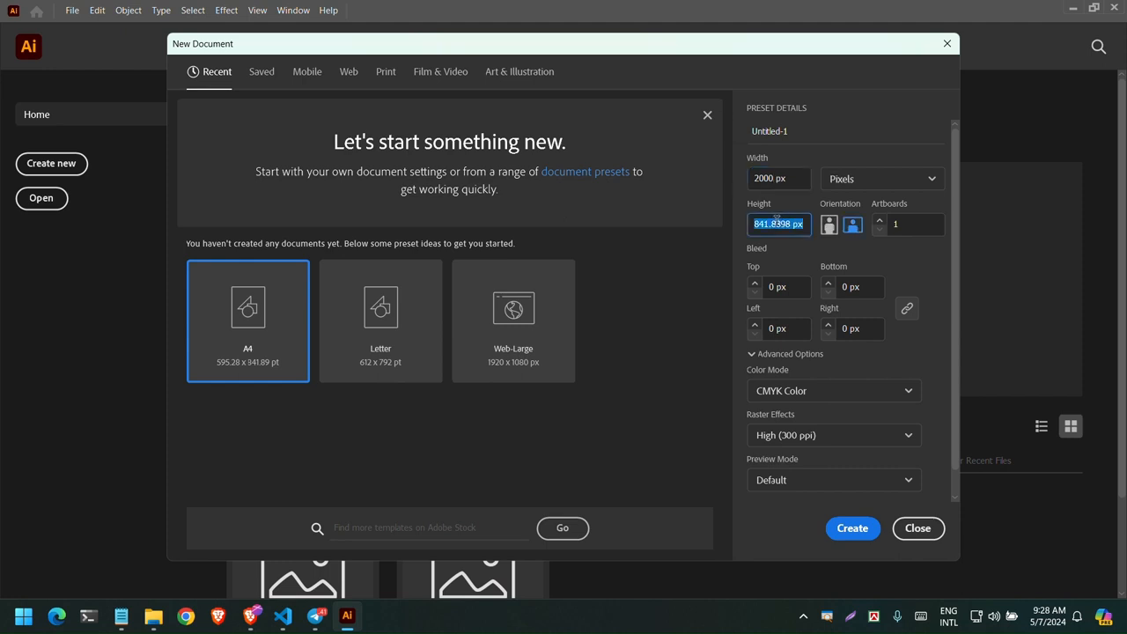
pyautogui.write('2000')
pyautogui.scroll(-1, 812, 359)
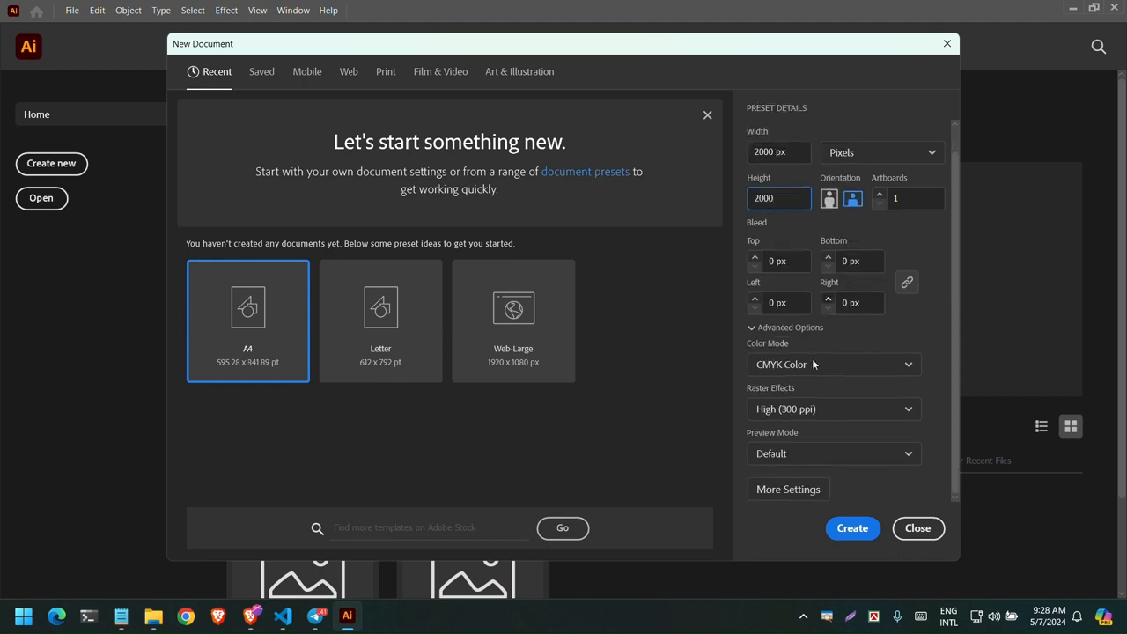
pyautogui.click(817, 370)
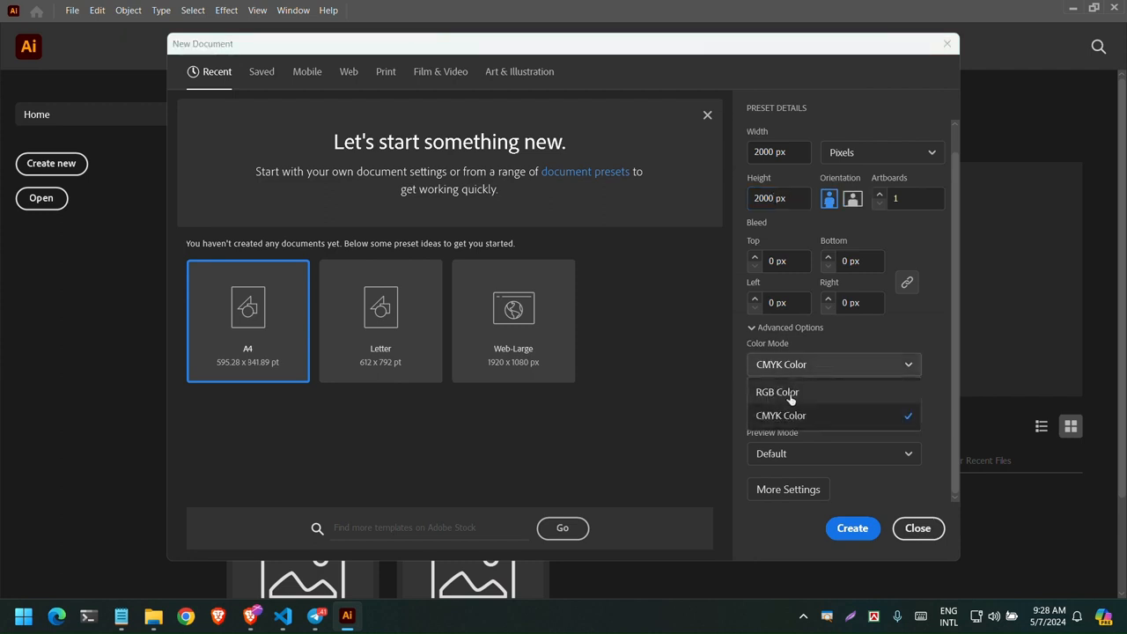
pyautogui.click(792, 392)
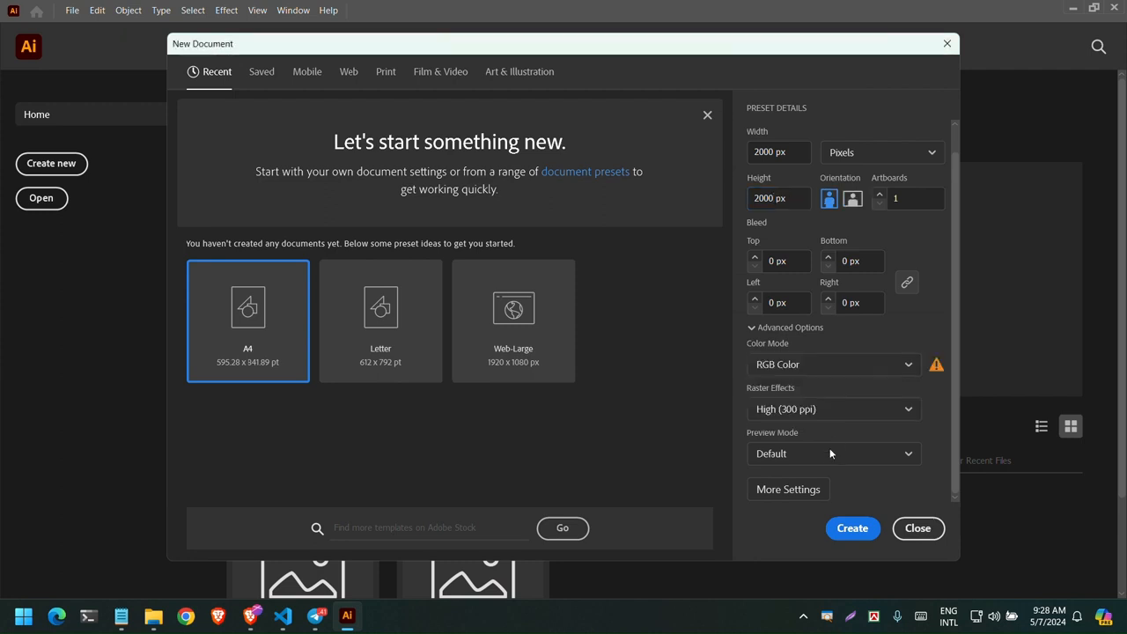
pyautogui.click(860, 536)
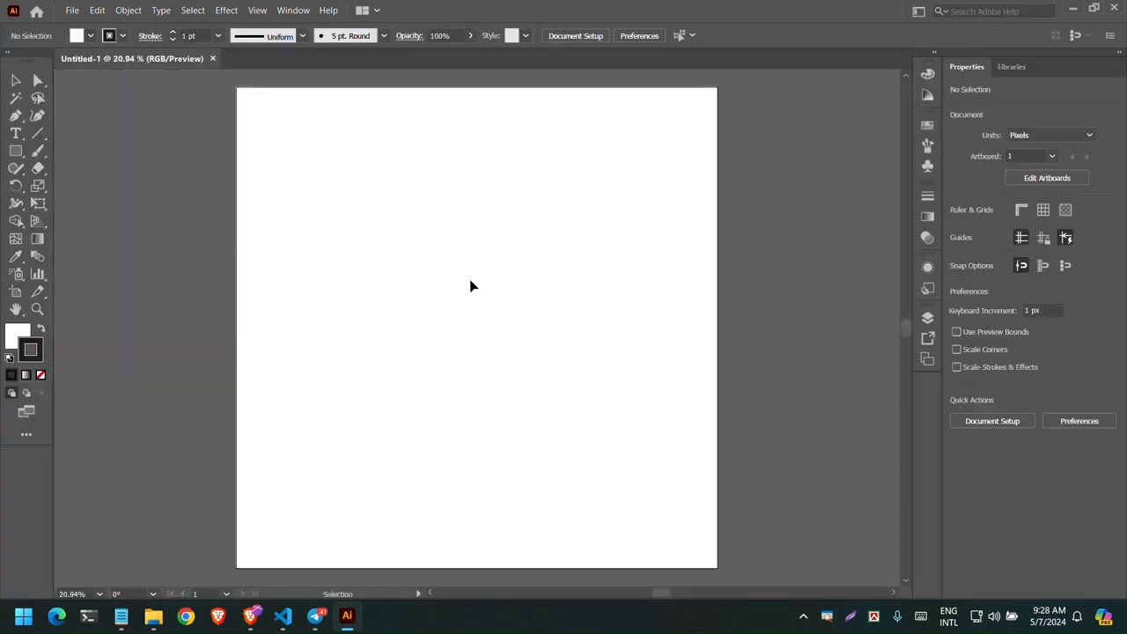
pyautogui.press('space')
pyautogui.moveTo(478, 367)
pyautogui.mouseDown()
pyautogui.moveTo(462, 293)
pyautogui.moveTo(468, 352)
pyautogui.mouseUp()
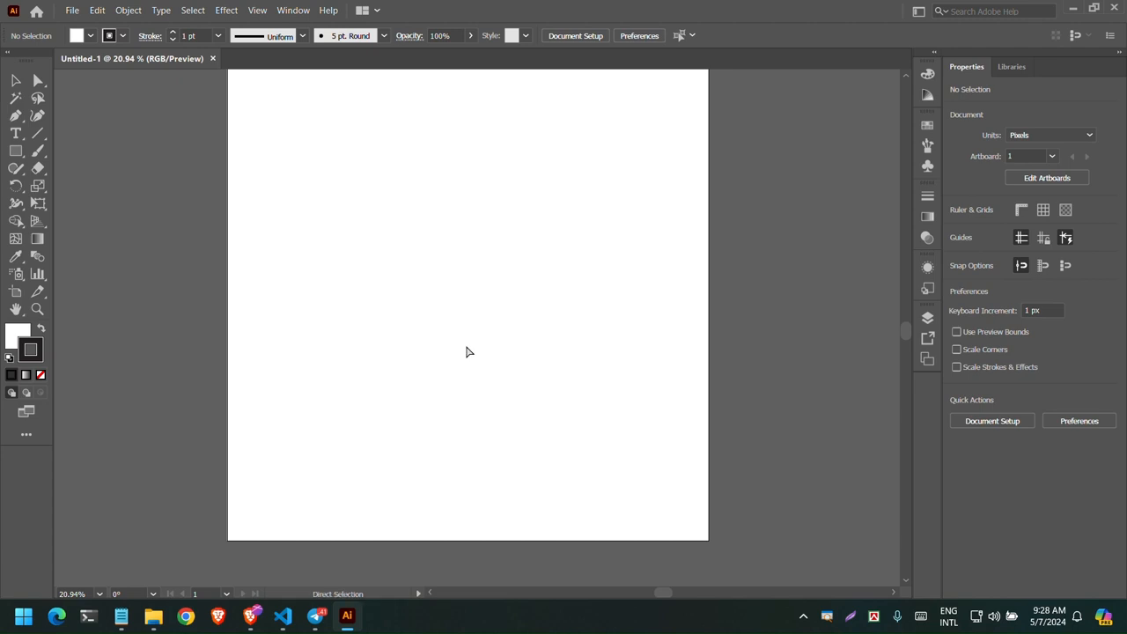
pyautogui.hotkey('ctrl', '-')
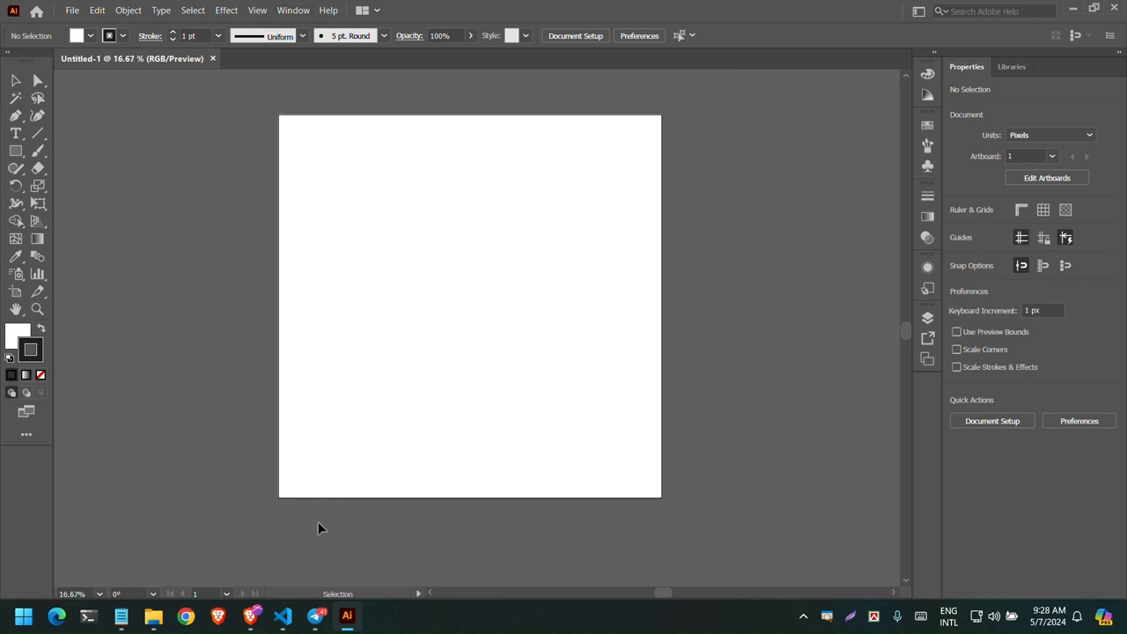
# Switch to Canva in the browser and create a custom-size design of 2000 × 2000 px
pyautogui.click(250, 616)
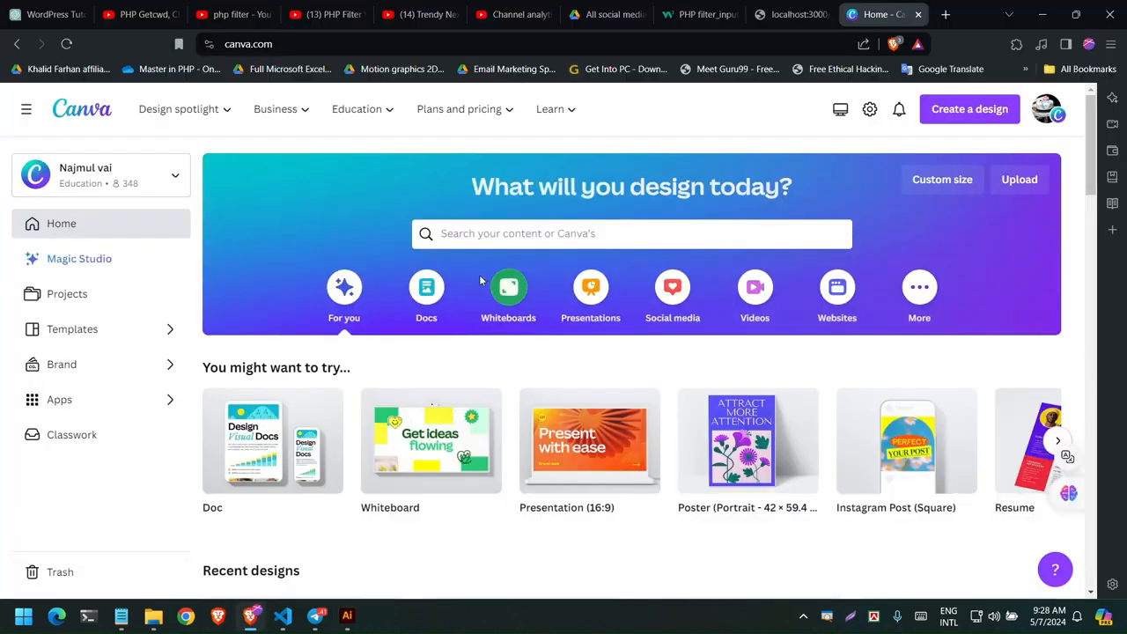
pyautogui.click(949, 184)
pyautogui.click(750, 252)
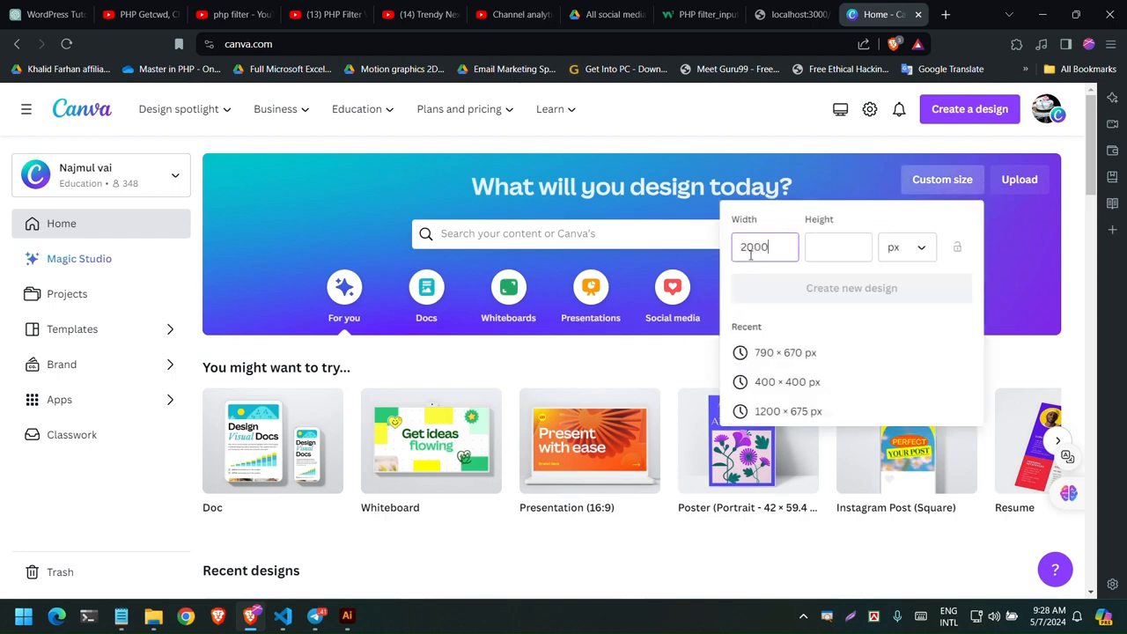
pyautogui.click(830, 247)
pyautogui.write('20')
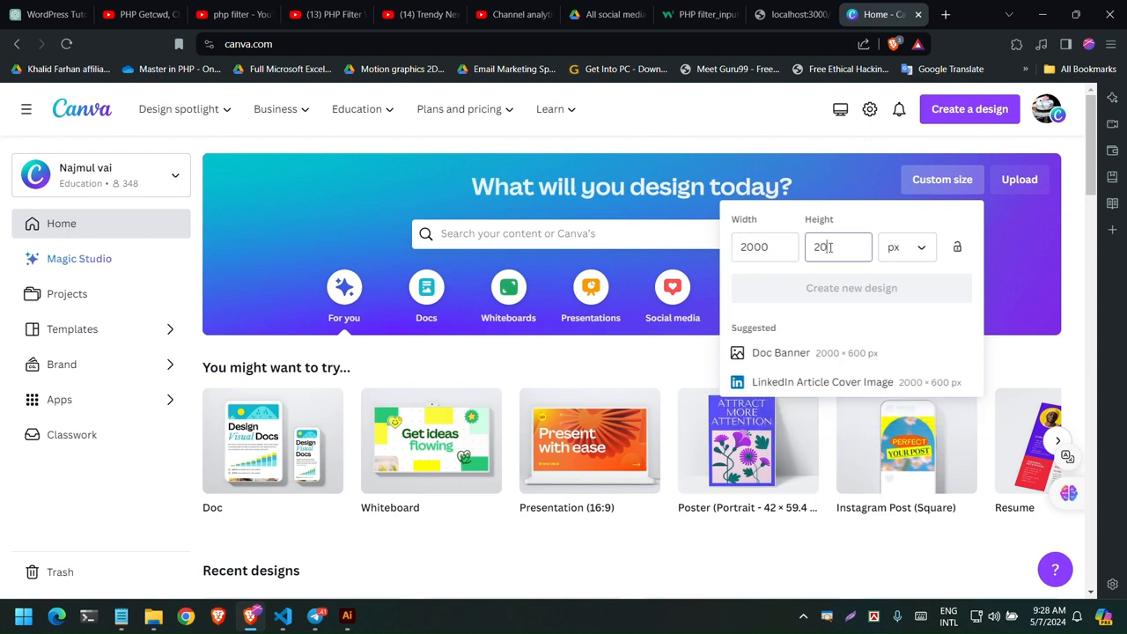
pyautogui.write('00')
pyautogui.click(850, 288)
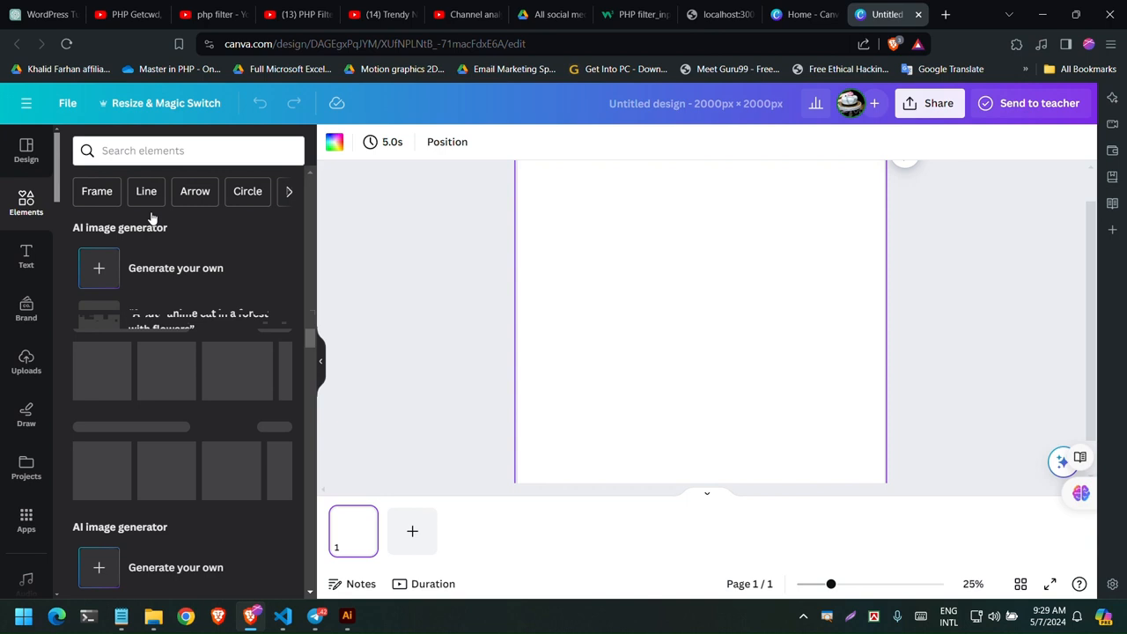
# Add the featured graphic of the woman holding a camera and enlarge it to nearly fill the page
pyautogui.click(151, 150)
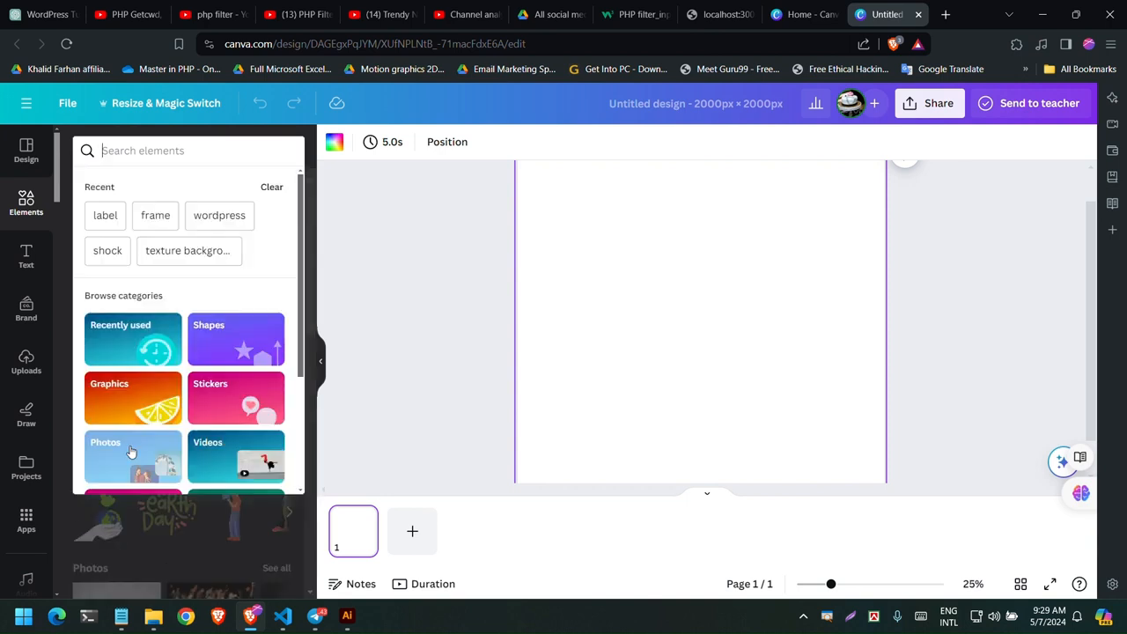
pyautogui.click(132, 397)
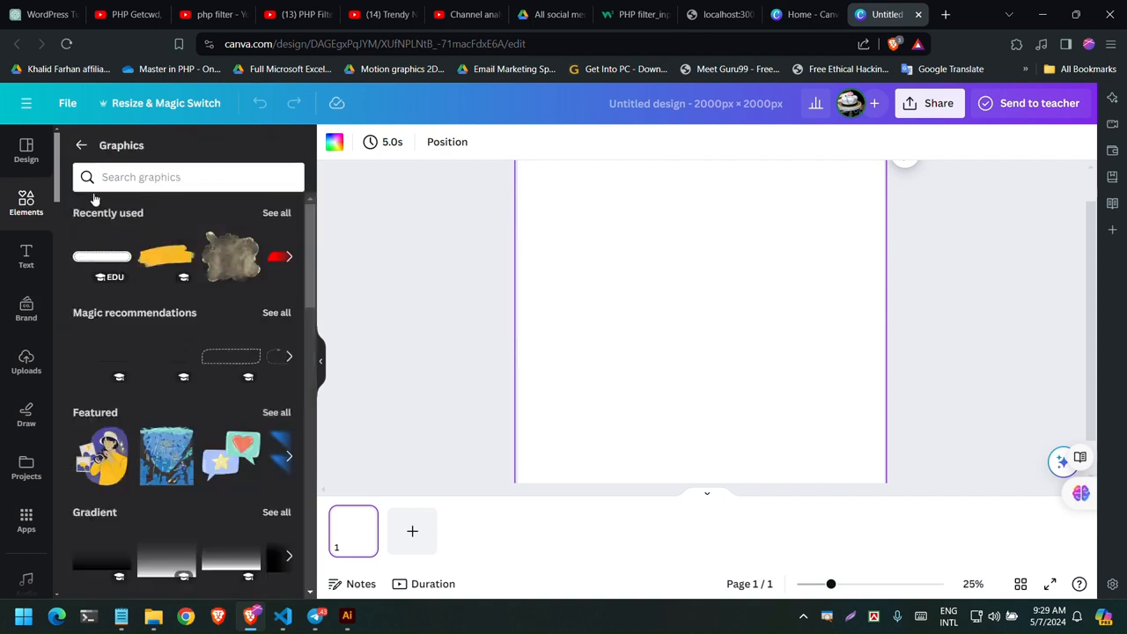
pyautogui.click(99, 473)
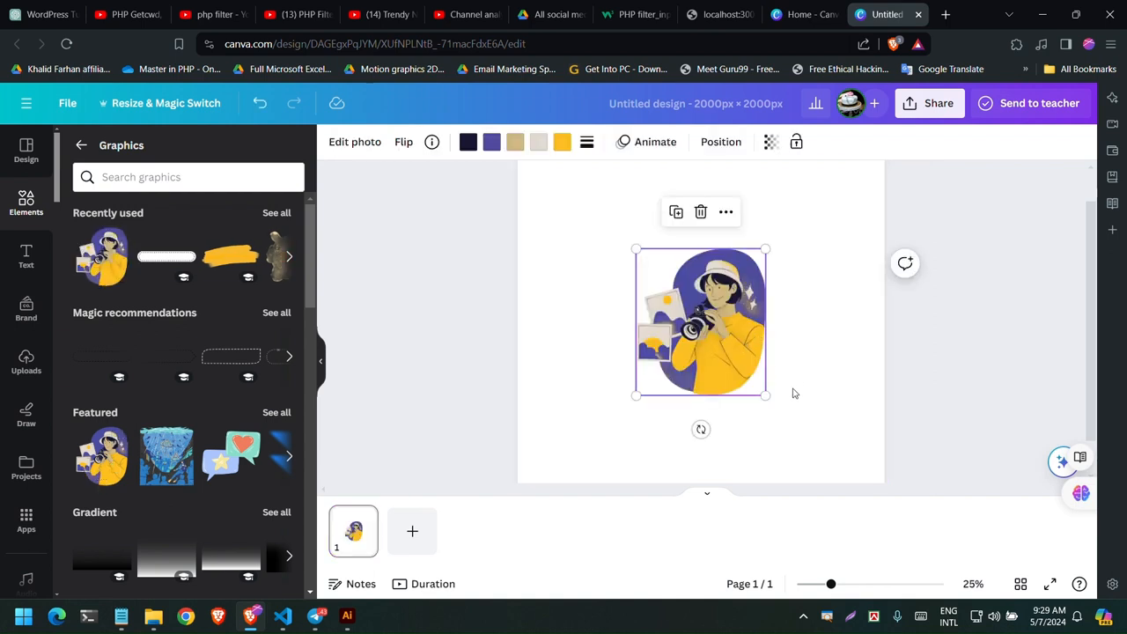
pyautogui.moveTo(765, 396); pyautogui.dragTo(868, 459)
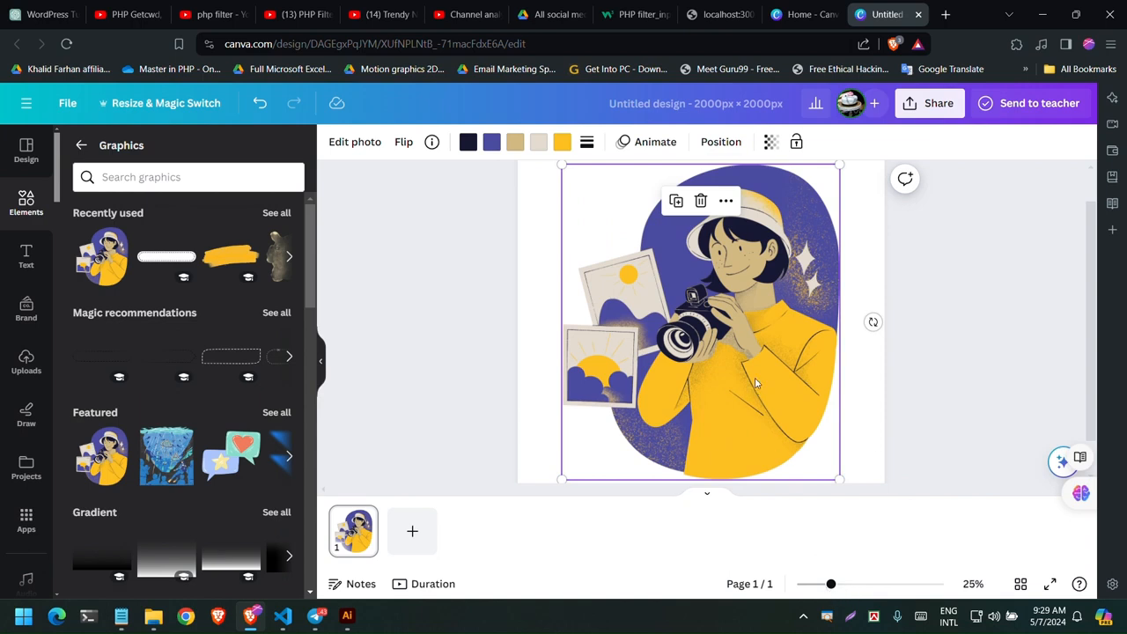
# Capture a screenshot area of about 470 × 487 px around the whole illustration and copy it
pyautogui.scroll(1, 760, 361)
pyautogui.scroll(-2, 760, 361)
pyautogui.scroll(1, 758, 363)
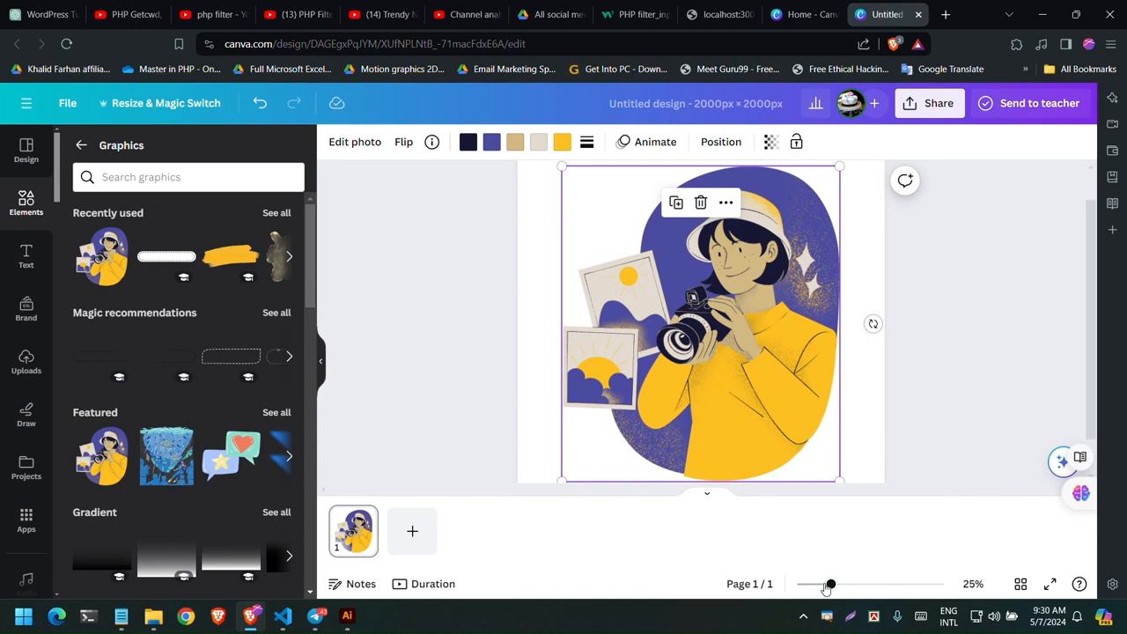
pyautogui.moveTo(826, 588); pyautogui.dragTo(825, 589)
pyautogui.click(902, 427)
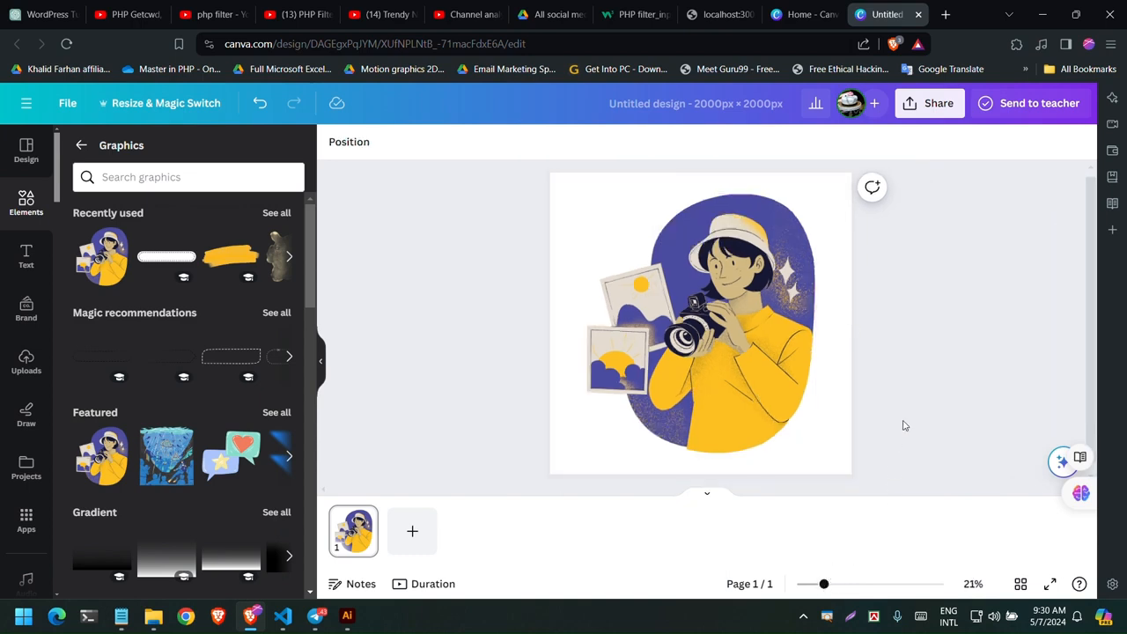
pyautogui.click(851, 619)
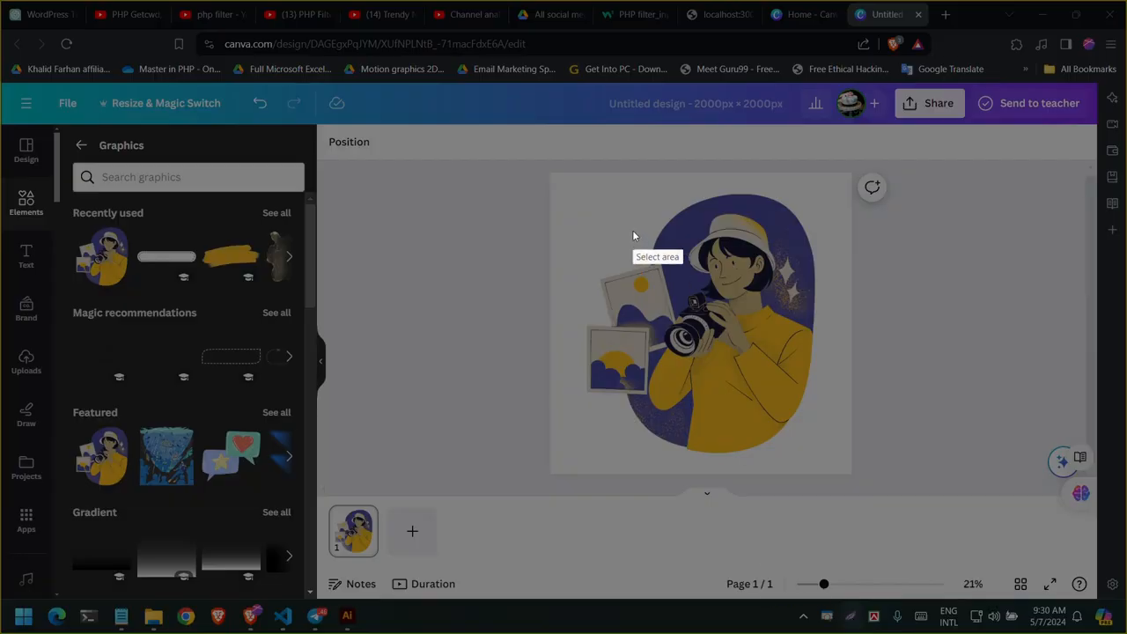
pyautogui.moveTo(565, 179)
pyautogui.mouseDown()
pyautogui.moveTo(709, 296)
pyautogui.moveTo(831, 419)
pyautogui.moveTo(841, 465)
pyautogui.mouseUp()
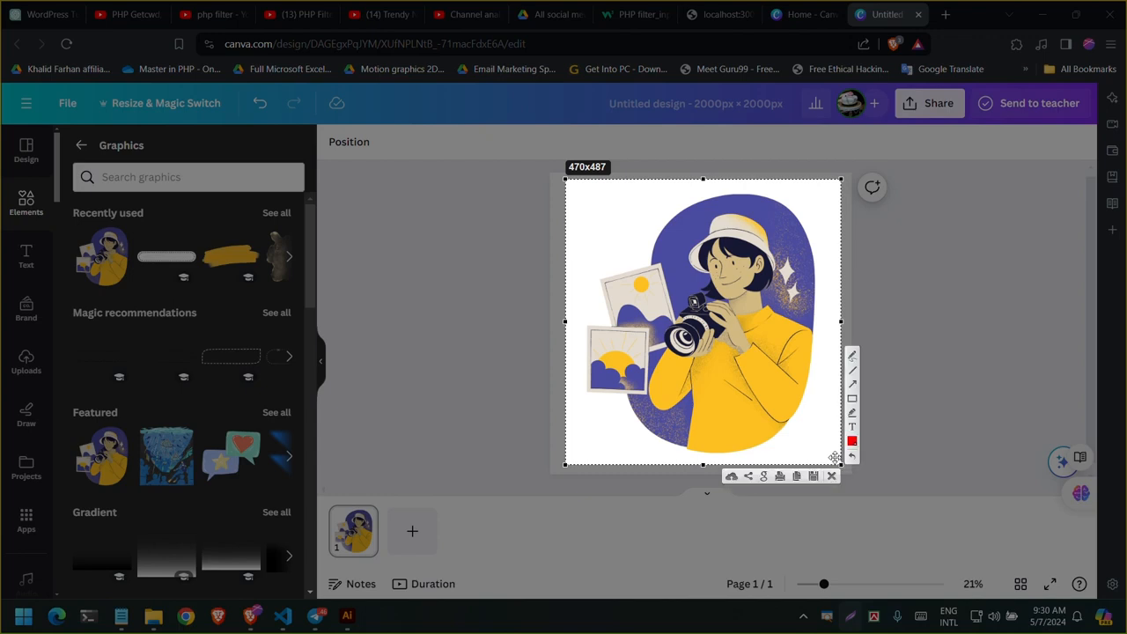
pyautogui.rightClick(633, 273)
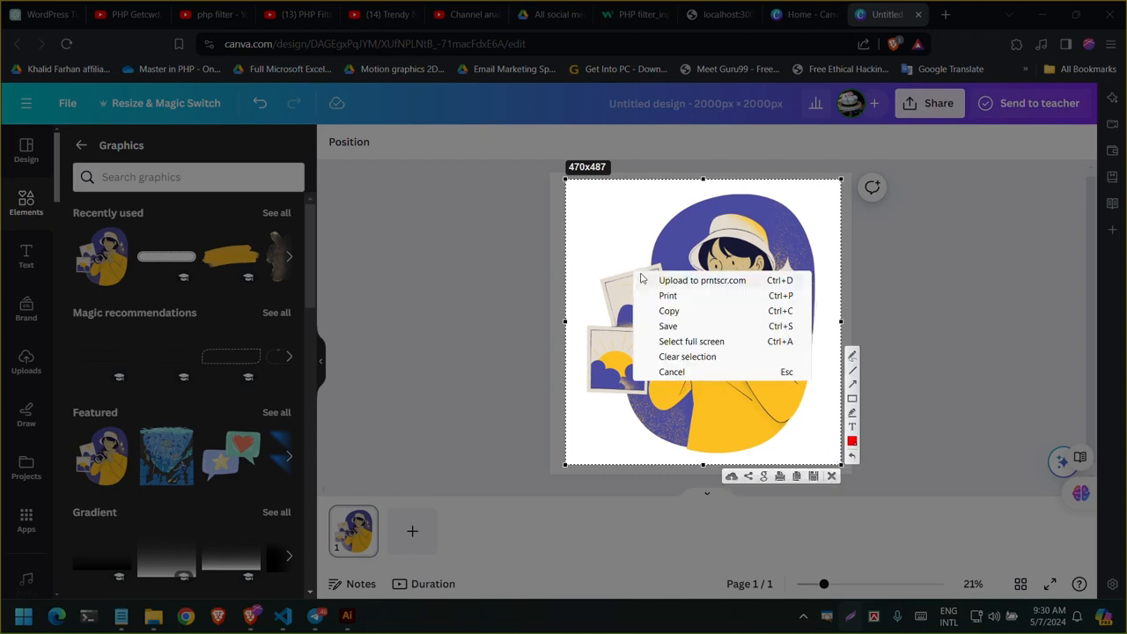
pyautogui.click(671, 312)
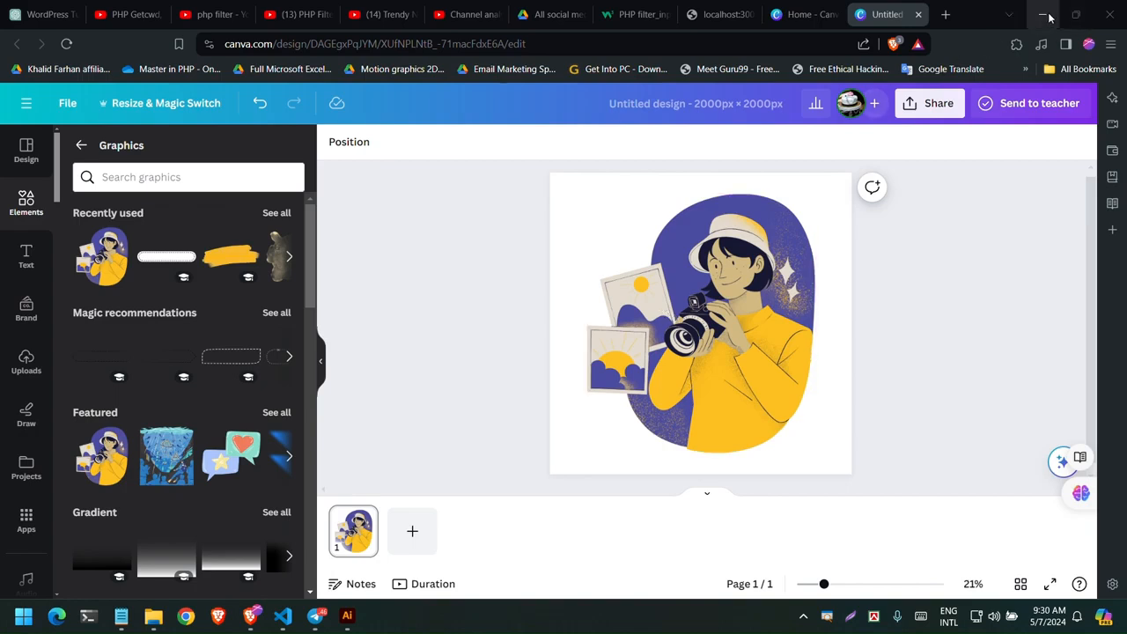
# Switch to Illustrator, paste the captured illustration and scale it to about 1765 × 1829 px, roughly centred on the artboard
pyautogui.click(1043, 15)
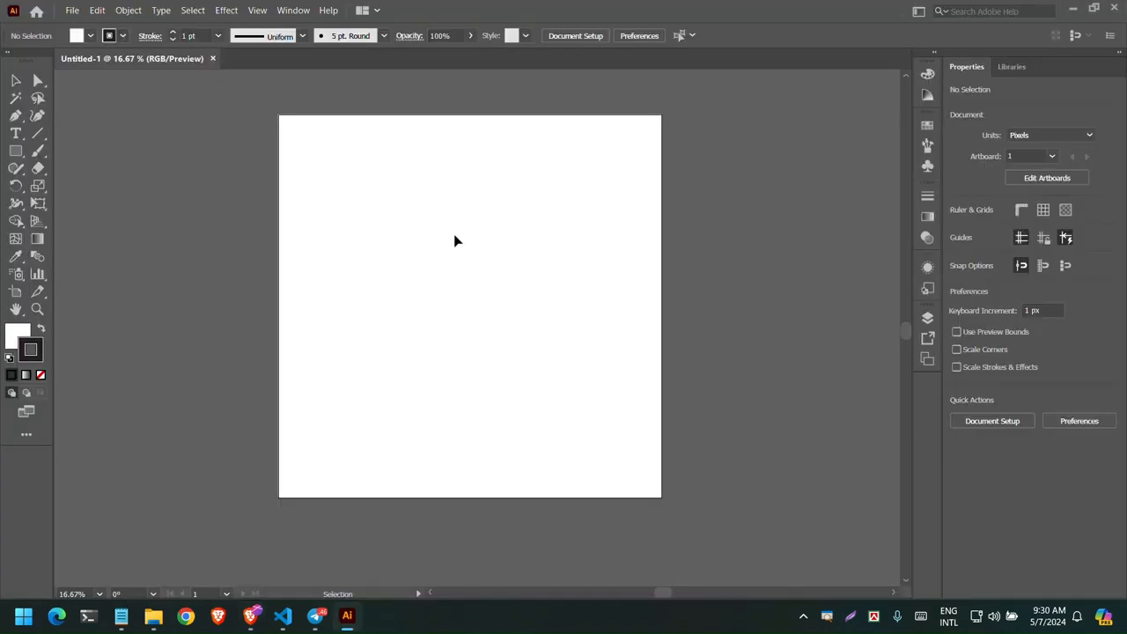
pyautogui.hotkey('ctrl', 'v')
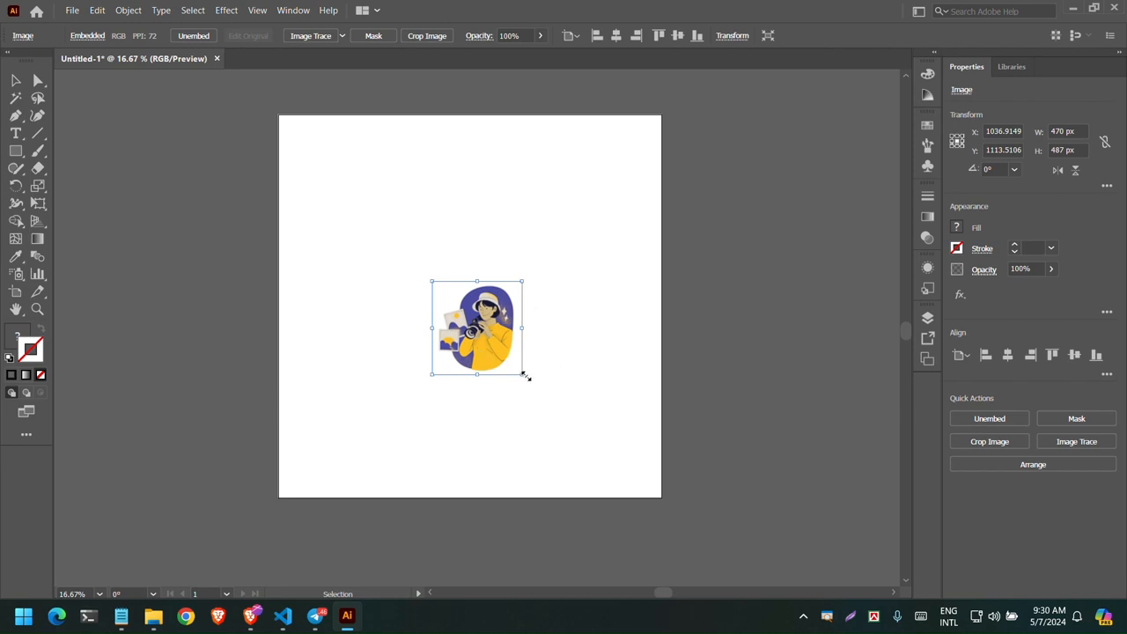
pyautogui.moveTo(522, 373); pyautogui.dragTo(694, 505)
pyautogui.moveTo(506, 391); pyautogui.dragTo(498, 378)
pyautogui.moveTo(495, 229)
pyautogui.mouseDown()
pyautogui.moveTo(480, 219)
pyautogui.moveTo(487, 253)
pyautogui.moveTo(487, 227)
pyautogui.moveTo(513, 236)
pyautogui.moveTo(499, 233)
pyautogui.mouseUp()
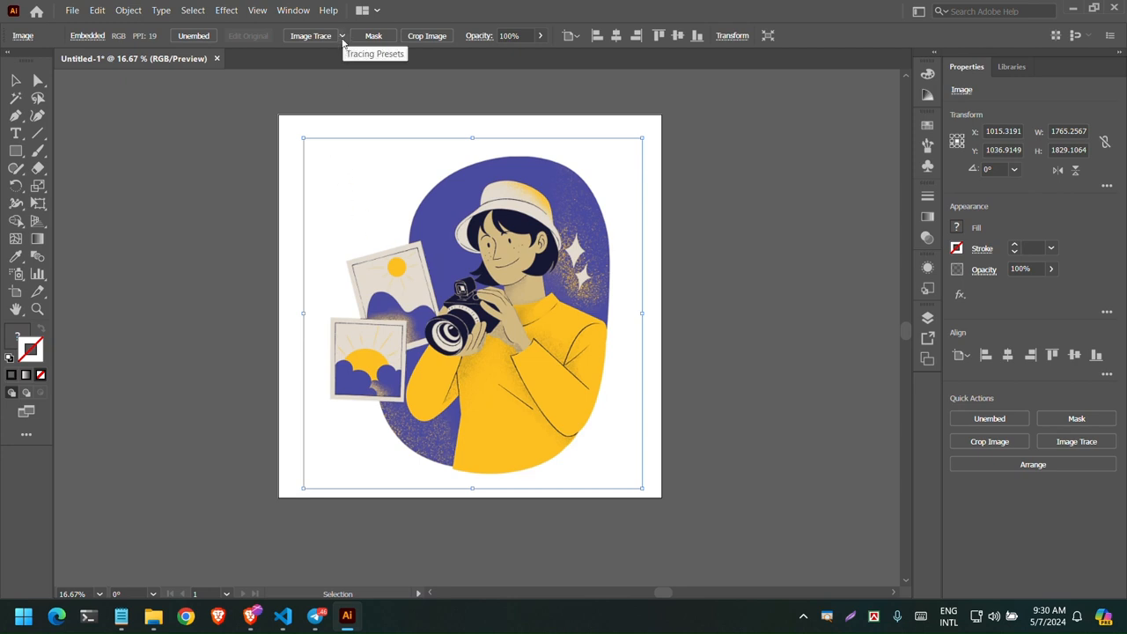
# Image-trace the pasted illustration with the High Fidelity Photo preset and expand the tracing into paths
pyautogui.click(341, 37)
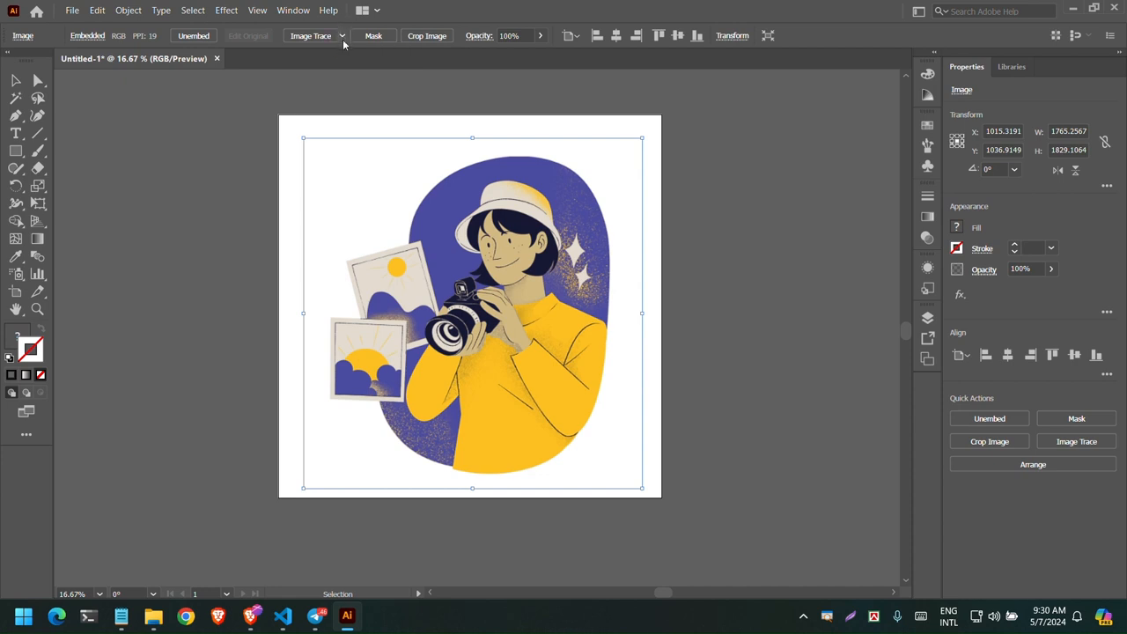
pyautogui.click(343, 37)
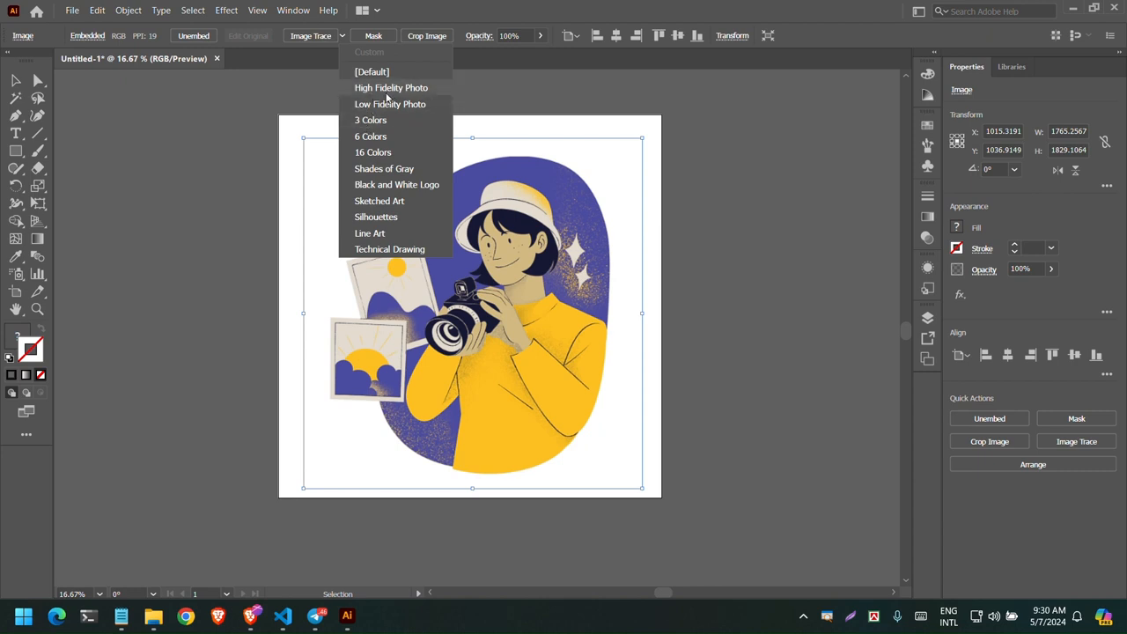
pyautogui.click(394, 95)
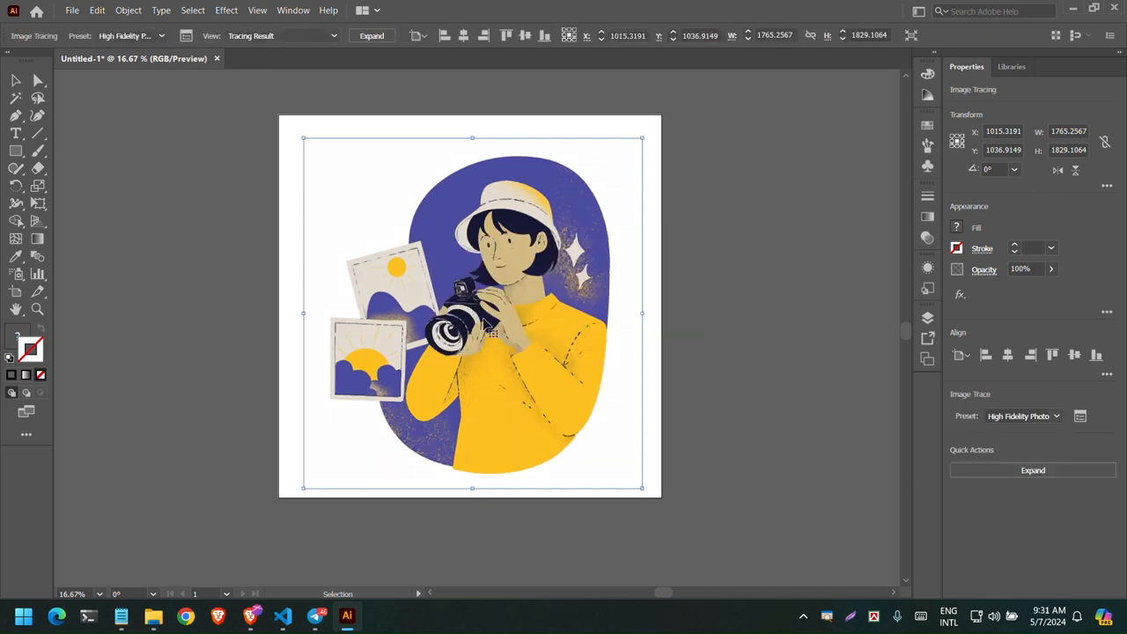
pyautogui.moveTo(511, 273)
pyautogui.mouseDown()
pyautogui.moveTo(351, 282)
pyautogui.moveTo(370, 282)
pyautogui.mouseUp()
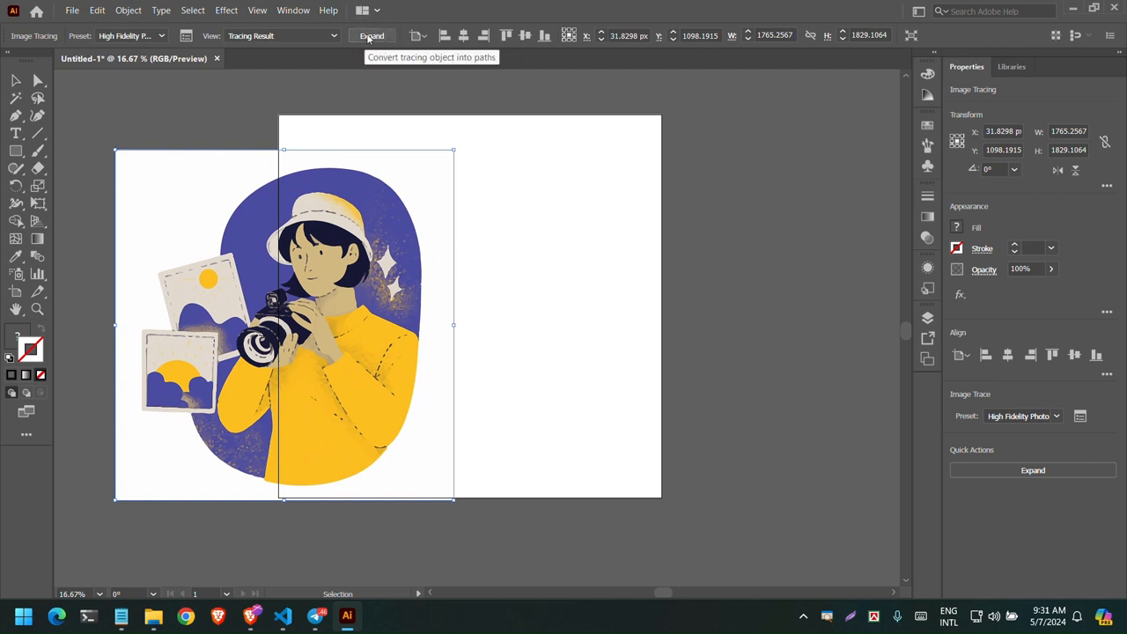
pyautogui.click(369, 38)
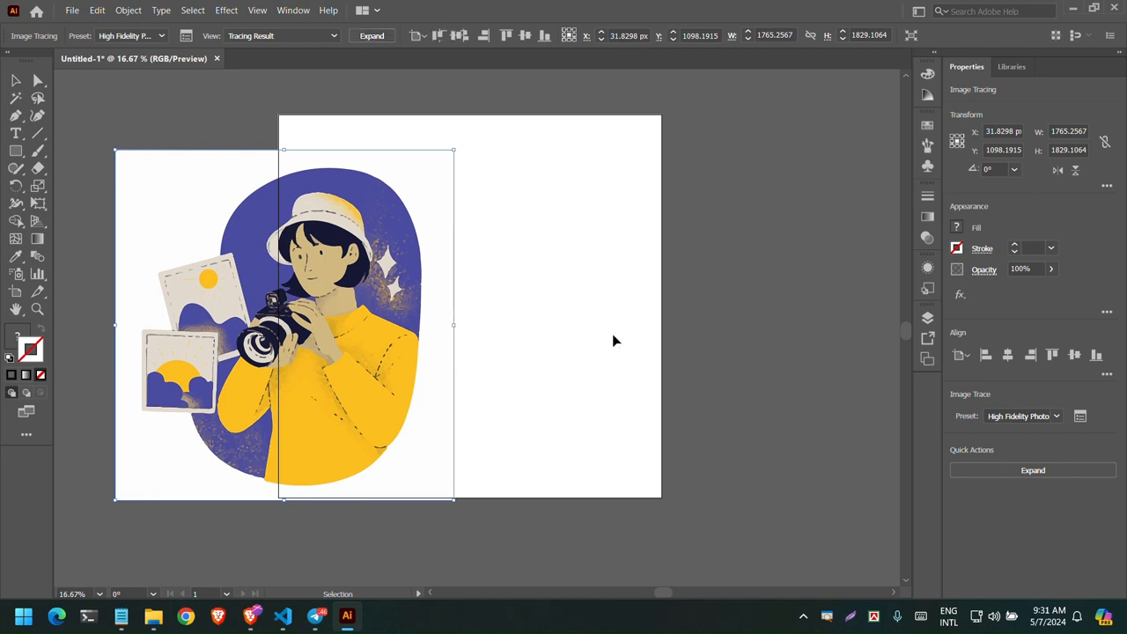
# Move the expanded tracing up to the artboard's left side, at about X -200, Y 1168 px, and ungroup it
pyautogui.moveTo(184, 184)
pyautogui.mouseDown()
pyautogui.moveTo(139, 202)
pyautogui.moveTo(150, 201)
pyautogui.moveTo(138, 217)
pyautogui.mouseUp()
pyautogui.rightClick(133, 208)
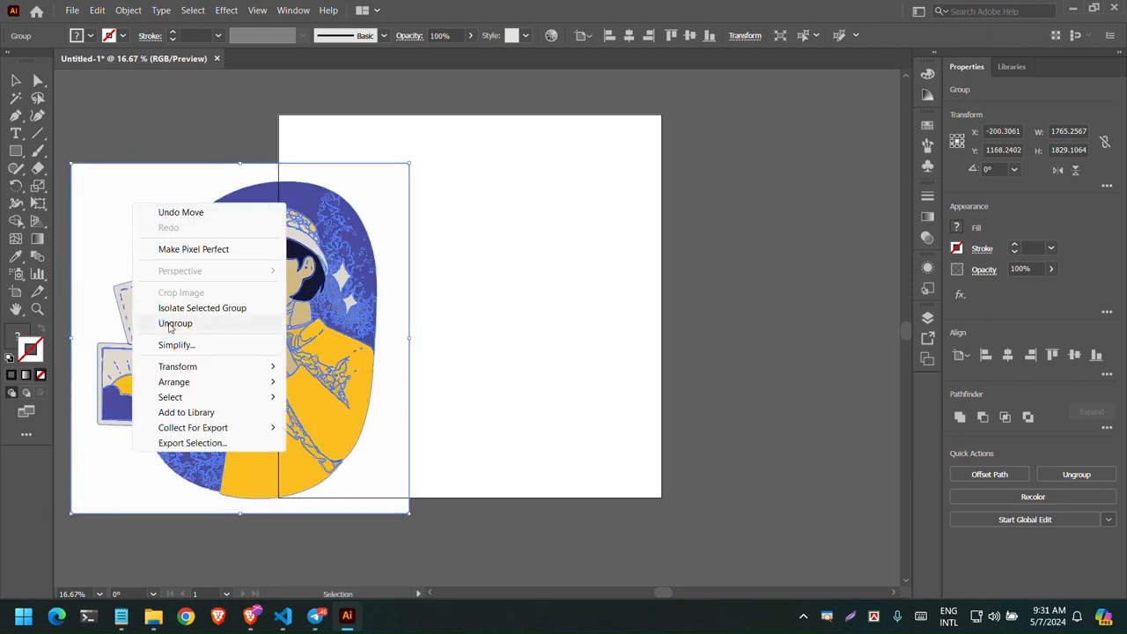
pyautogui.click(170, 324)
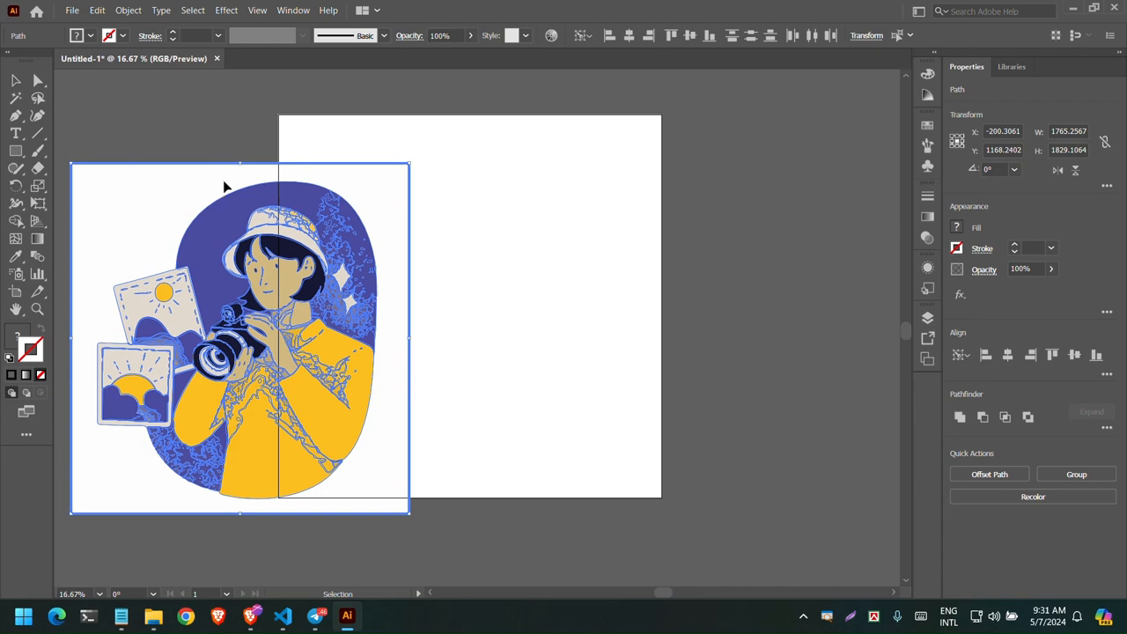
# Pull the white background shape away from the illustration and delete it
pyautogui.moveTo(211, 195)
pyautogui.mouseDown()
pyautogui.moveTo(536, 216)
pyautogui.moveTo(372, 207)
pyautogui.moveTo(599, 202)
pyautogui.moveTo(742, 219)
pyautogui.moveTo(762, 257)
pyautogui.mouseUp()
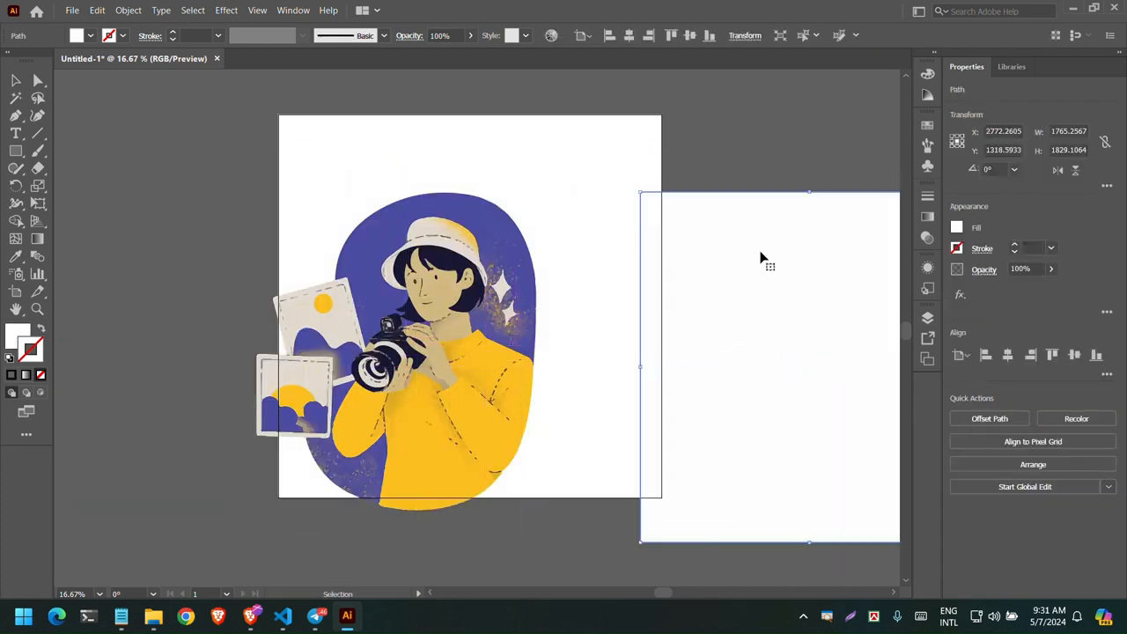
pyautogui.press('Return')
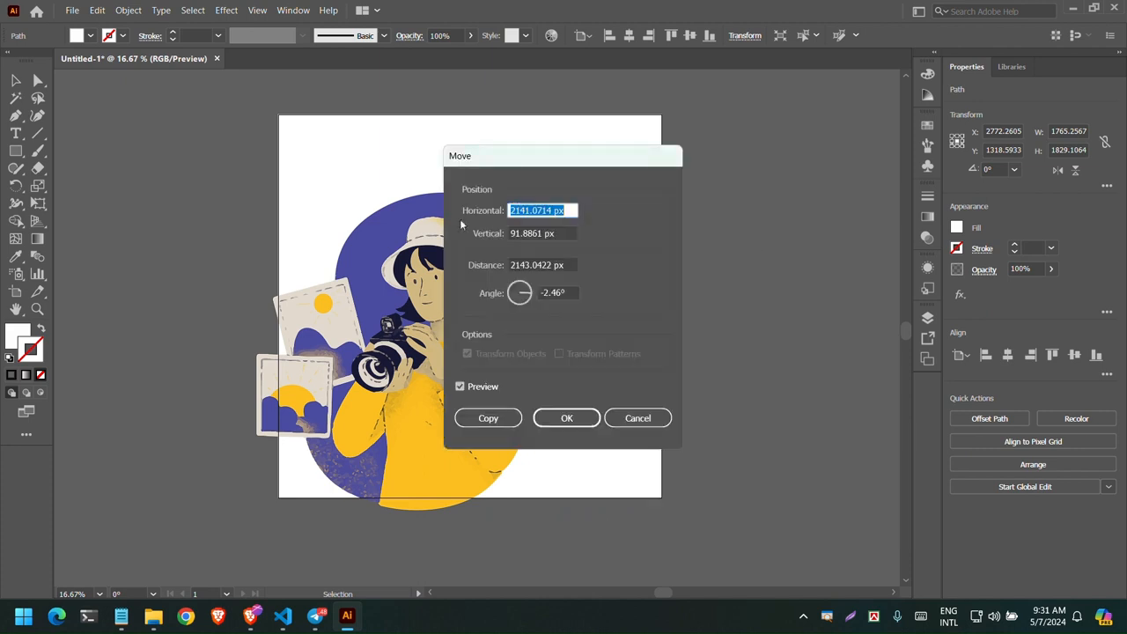
pyautogui.click(639, 417)
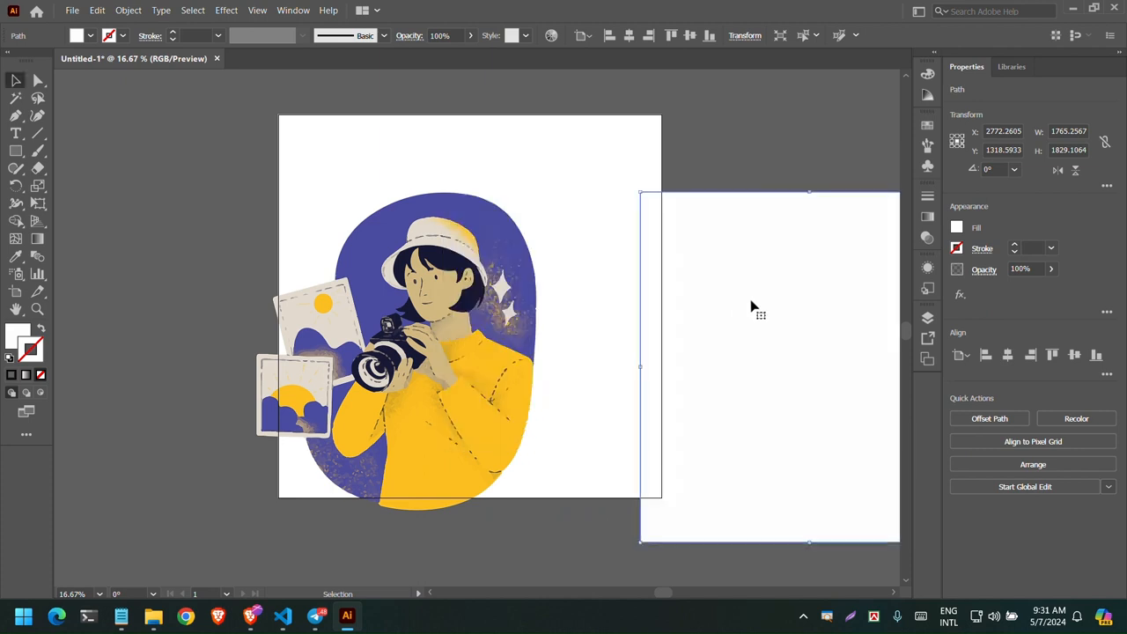
pyautogui.press('Delete')
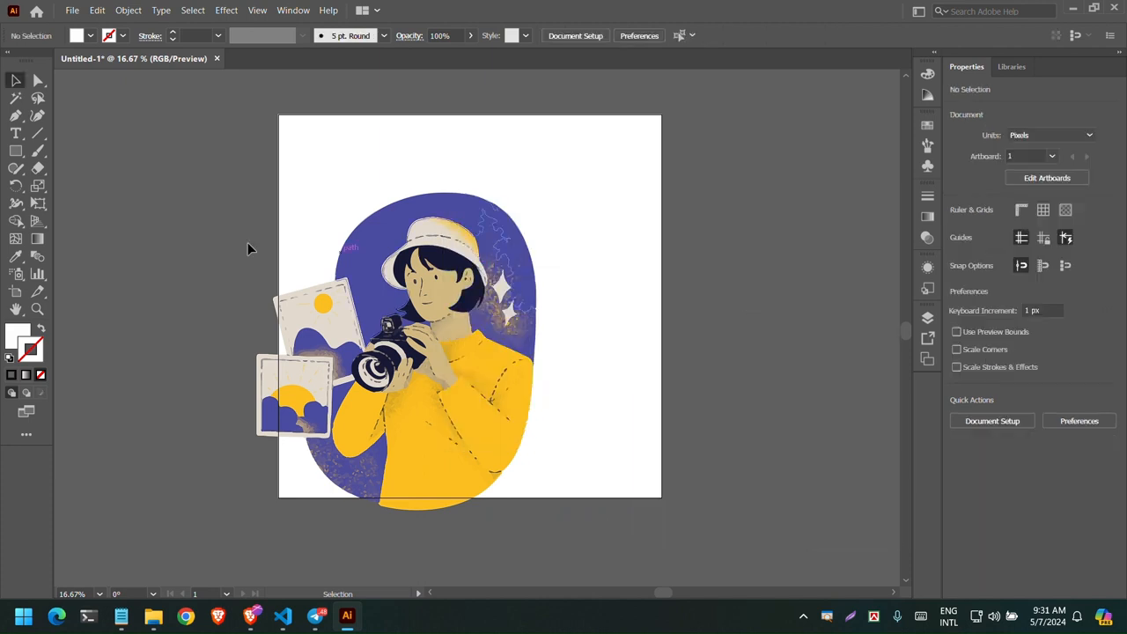
# Move all the illustration's paths together fully onto the artboard, centred at about X 914, Y 991 px
pyautogui.click(555, 493)
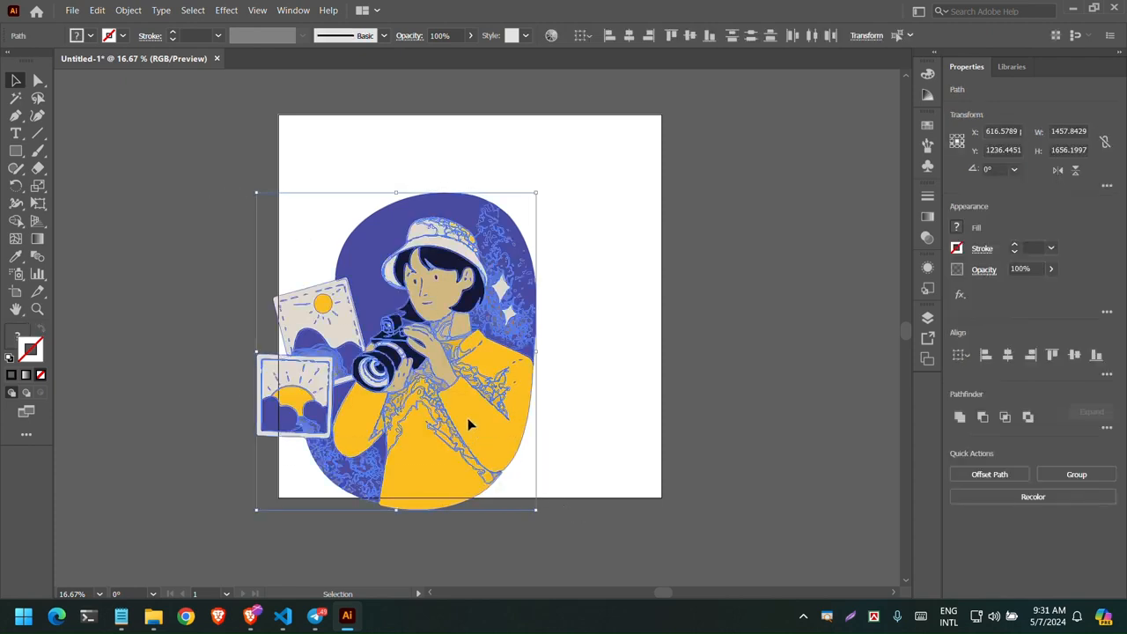
pyautogui.moveTo(469, 426); pyautogui.dragTo(520, 379)
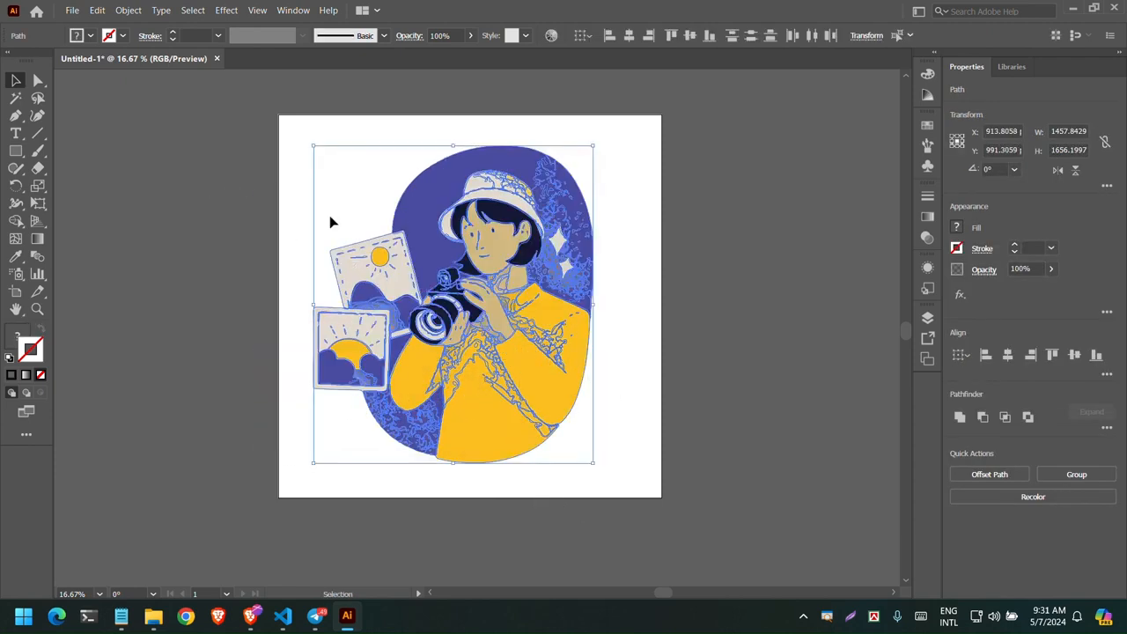
pyautogui.click(291, 192)
# Select all the purple-blue areas by colour with the Magic Wand, try a yellow fill on them and undo it
pyautogui.click(431, 212)
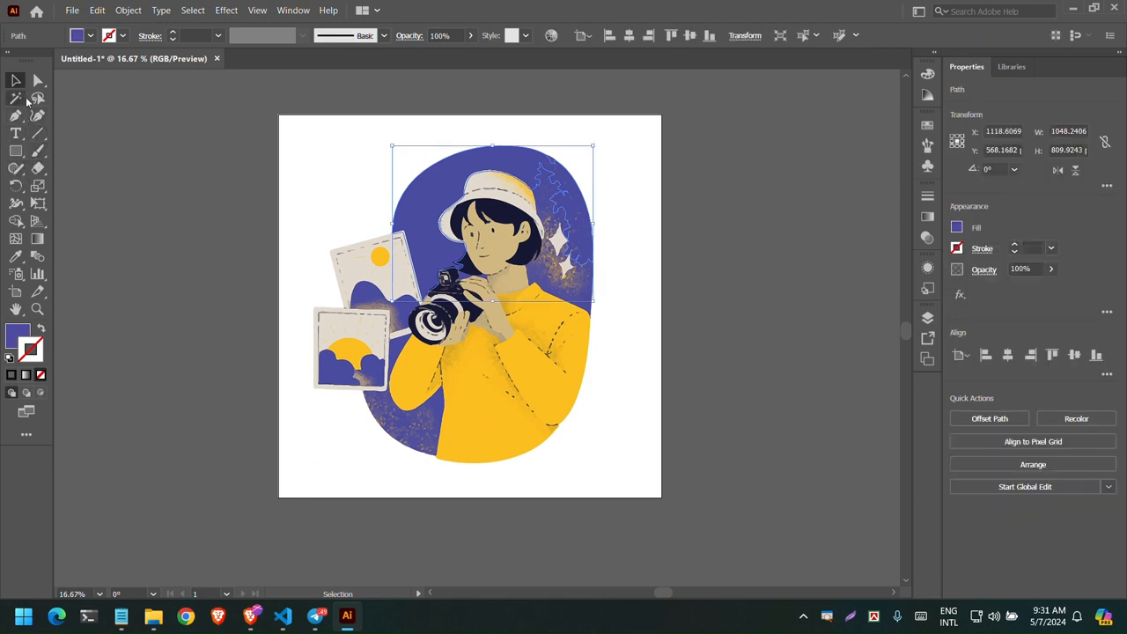
pyautogui.click(20, 100)
pyautogui.click(438, 183)
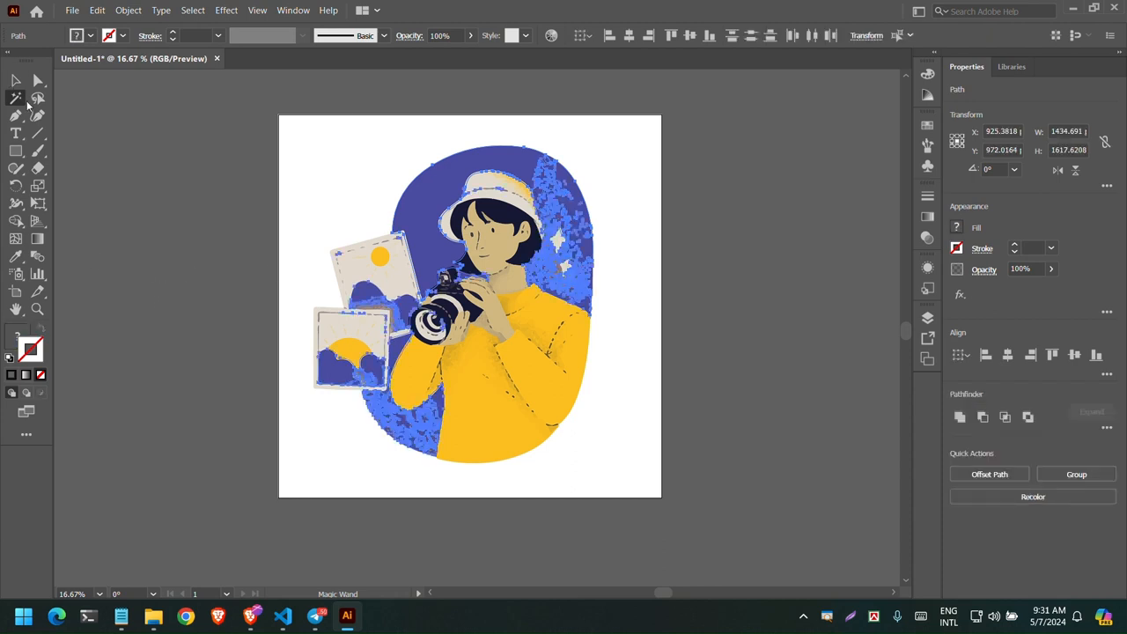
pyautogui.click(77, 36)
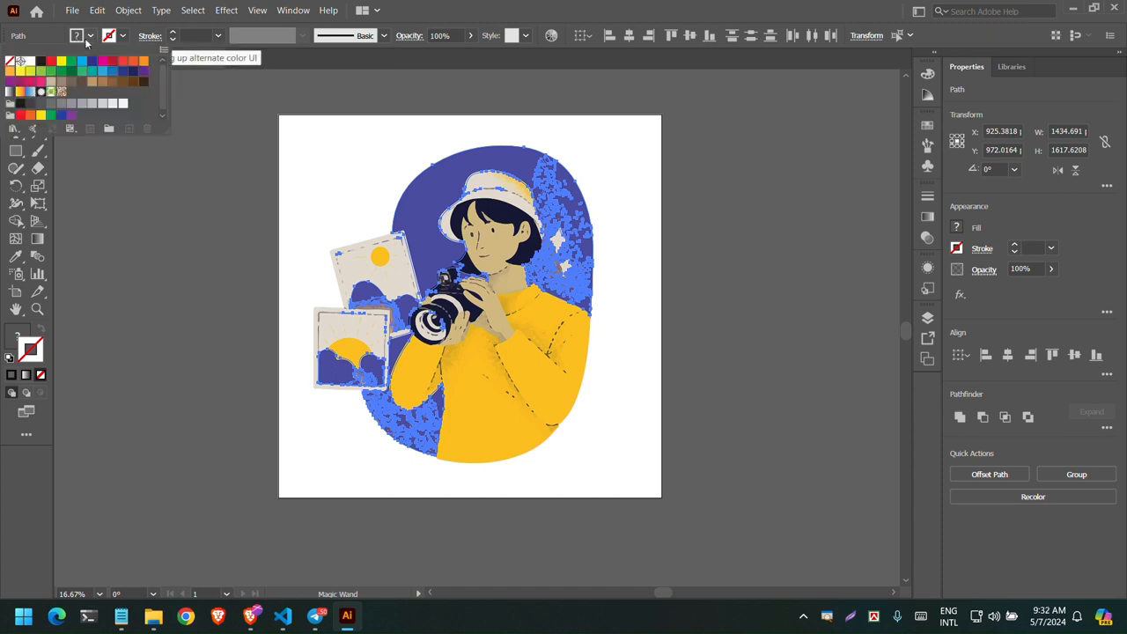
pyautogui.click(60, 63)
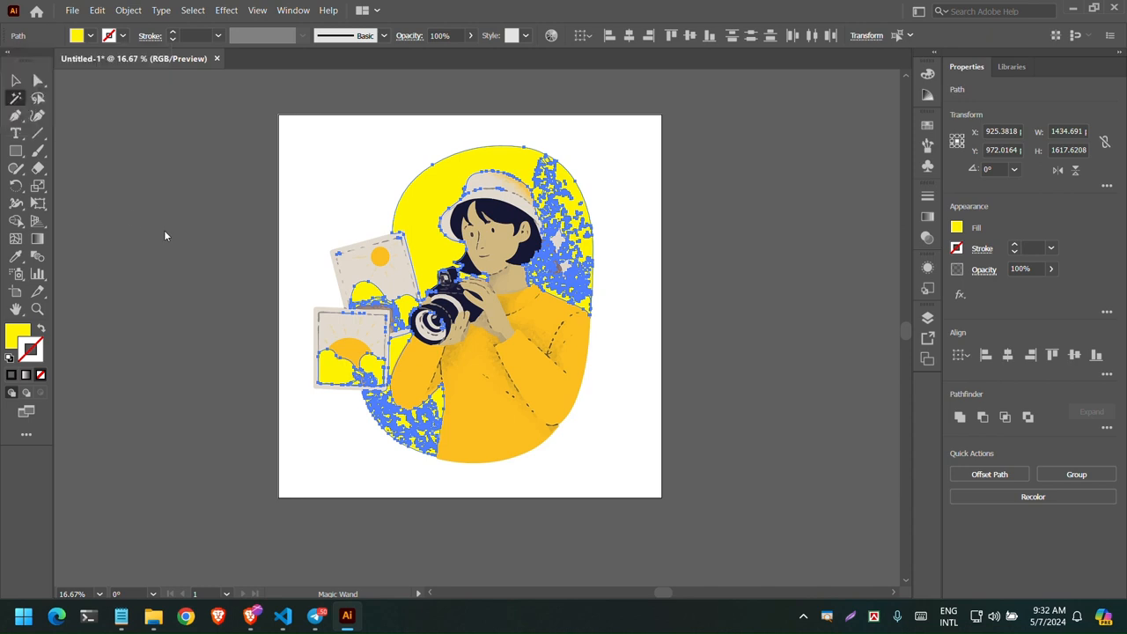
pyautogui.press('v')
pyautogui.click(197, 239)
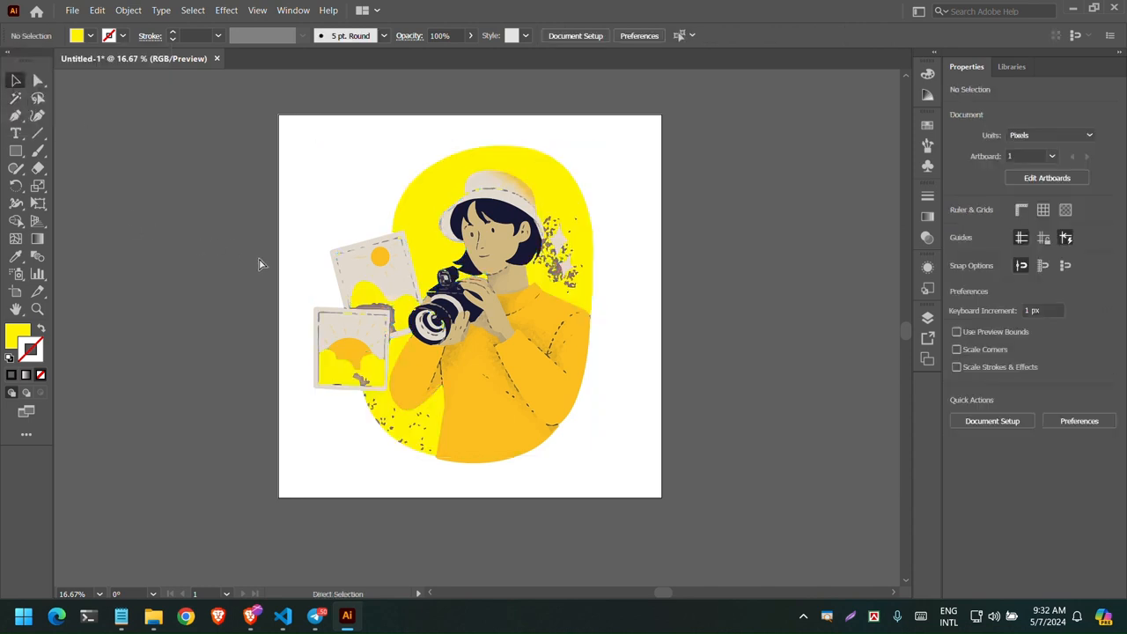
pyautogui.hotkey('ctrl', 'z')
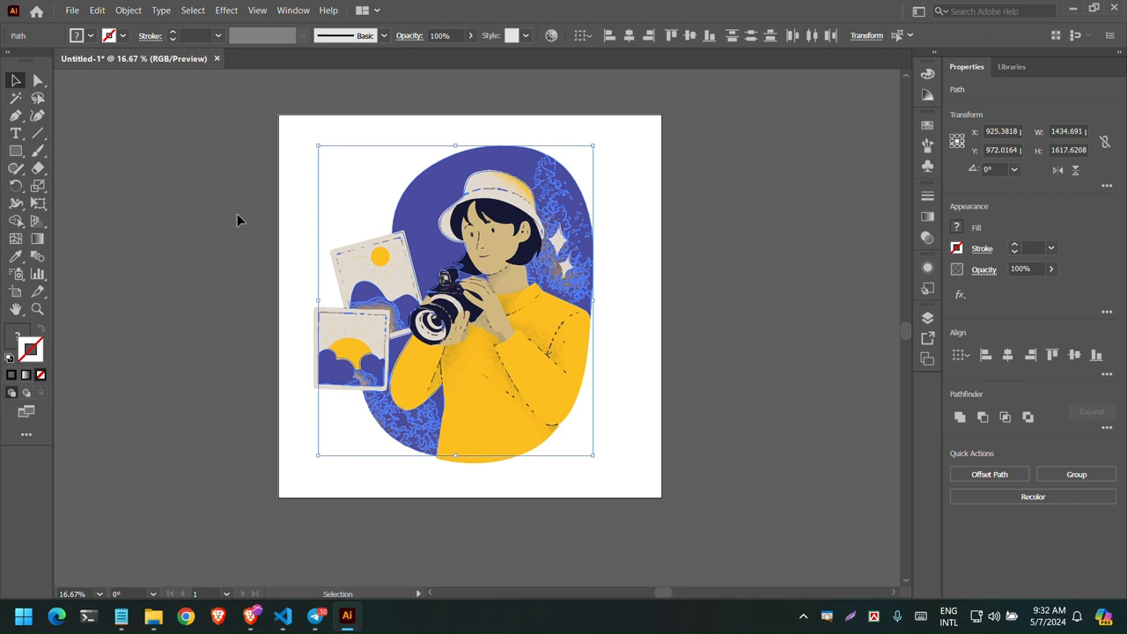
# Try the green C=75 M=0 Y=75 K=0 swatch as fill for the selected purple-blue areas, then undo the recolouring
pyautogui.click(92, 37)
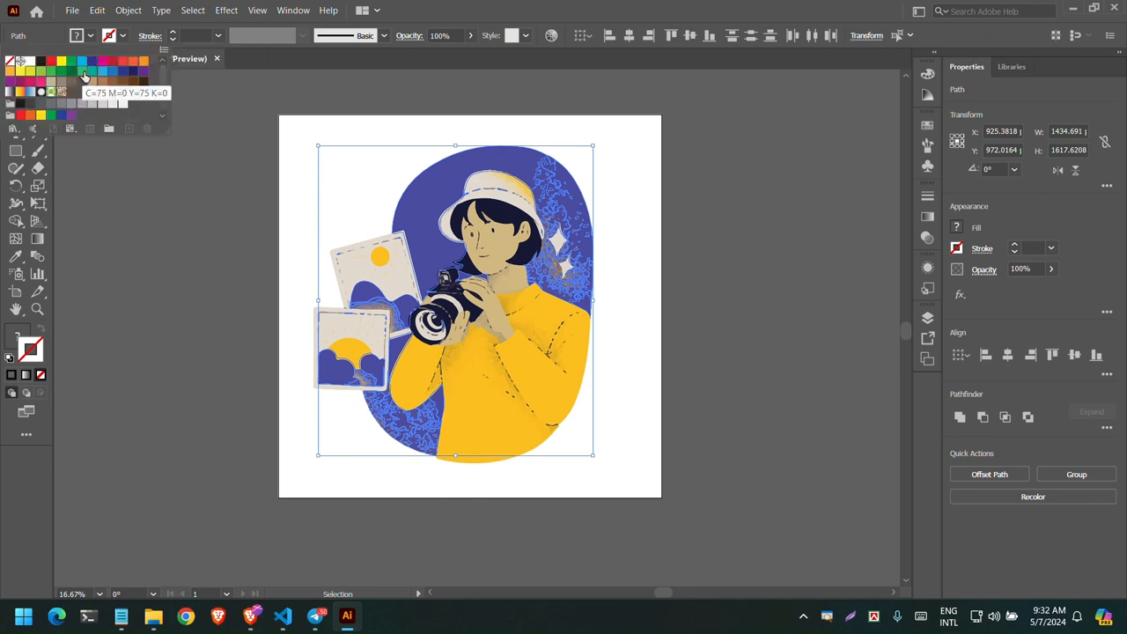
pyautogui.click(82, 71)
pyautogui.click(297, 193)
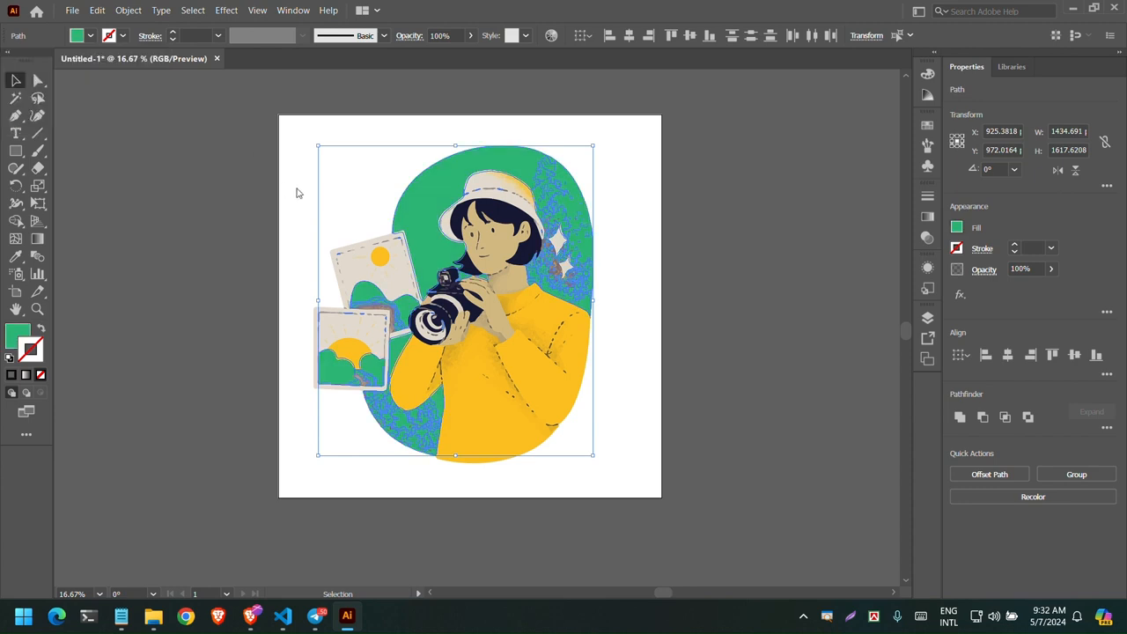
pyautogui.click(289, 189)
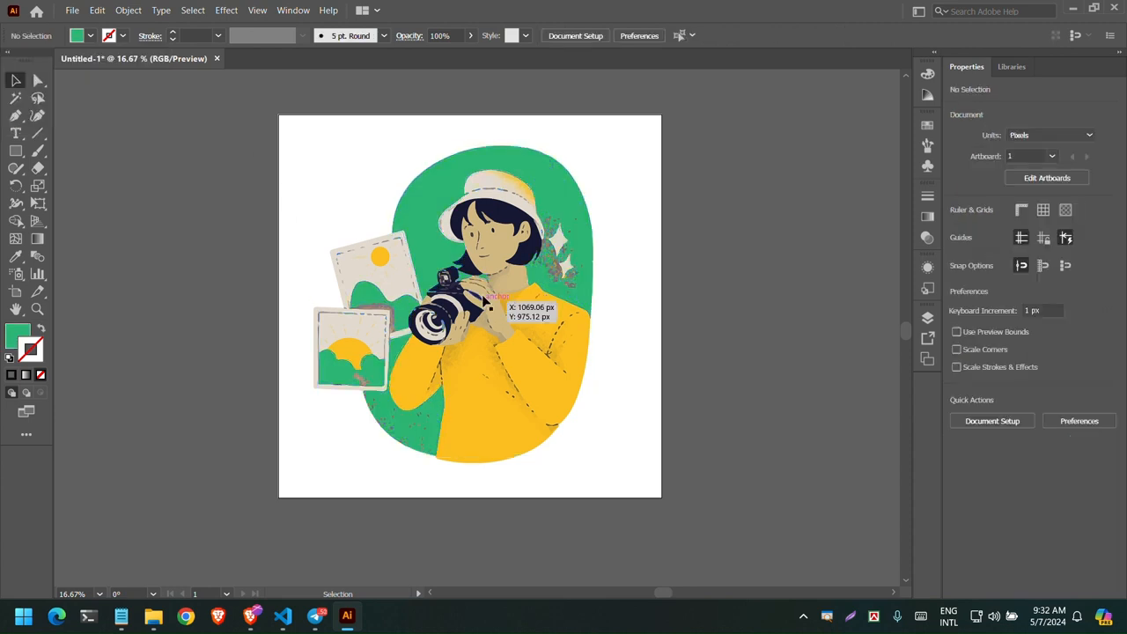
pyautogui.click(367, 265)
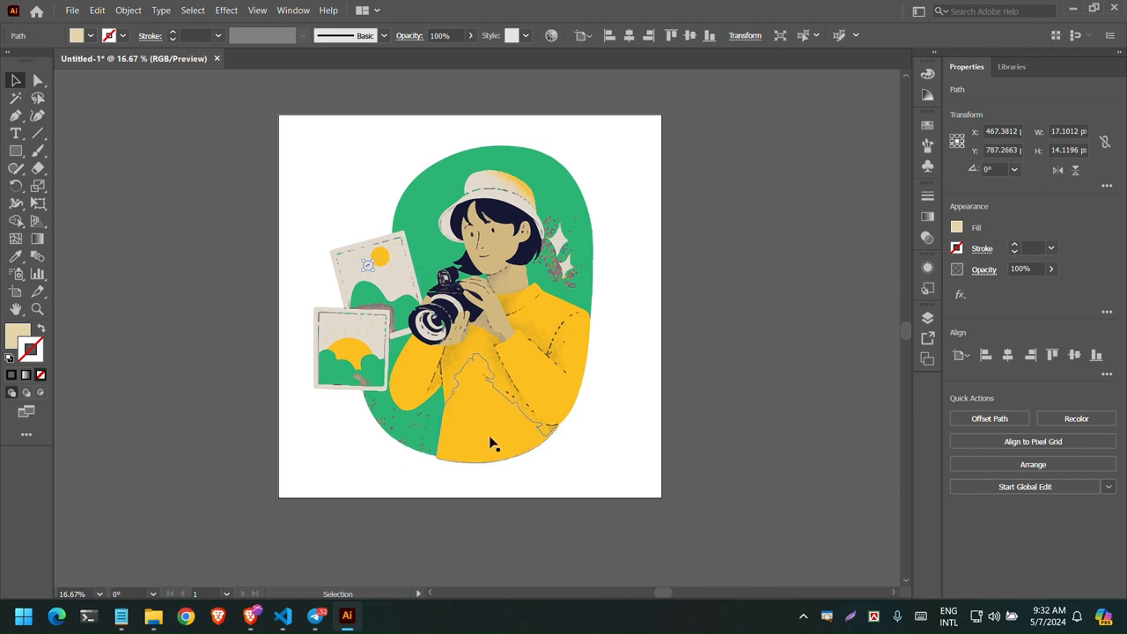
pyautogui.press('a')
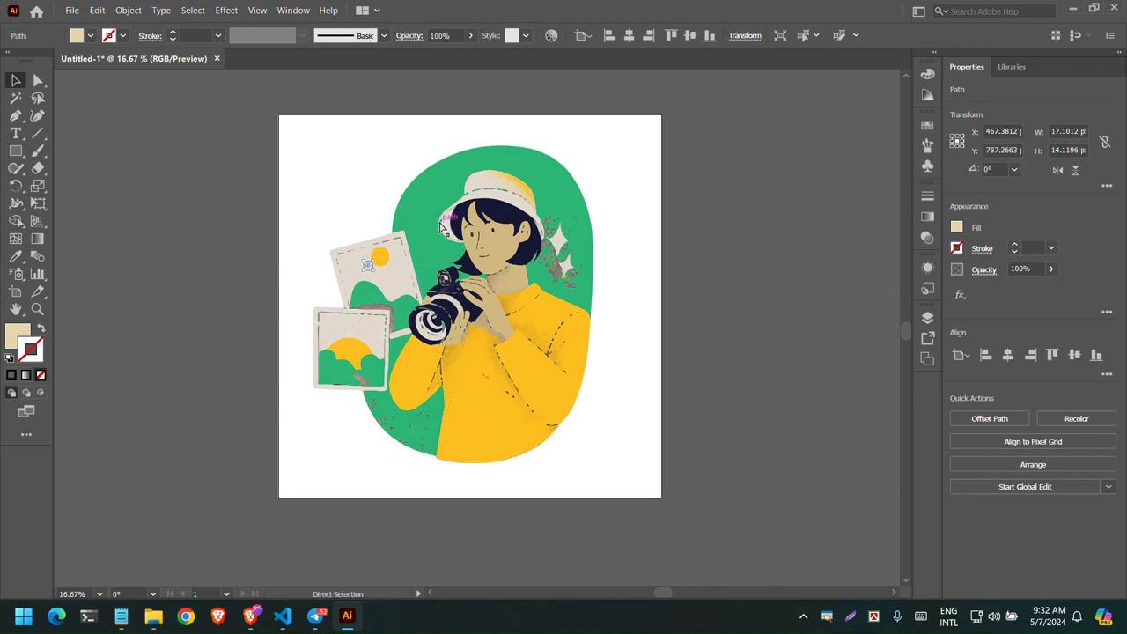
pyautogui.hotkey('ctrl', 'z')
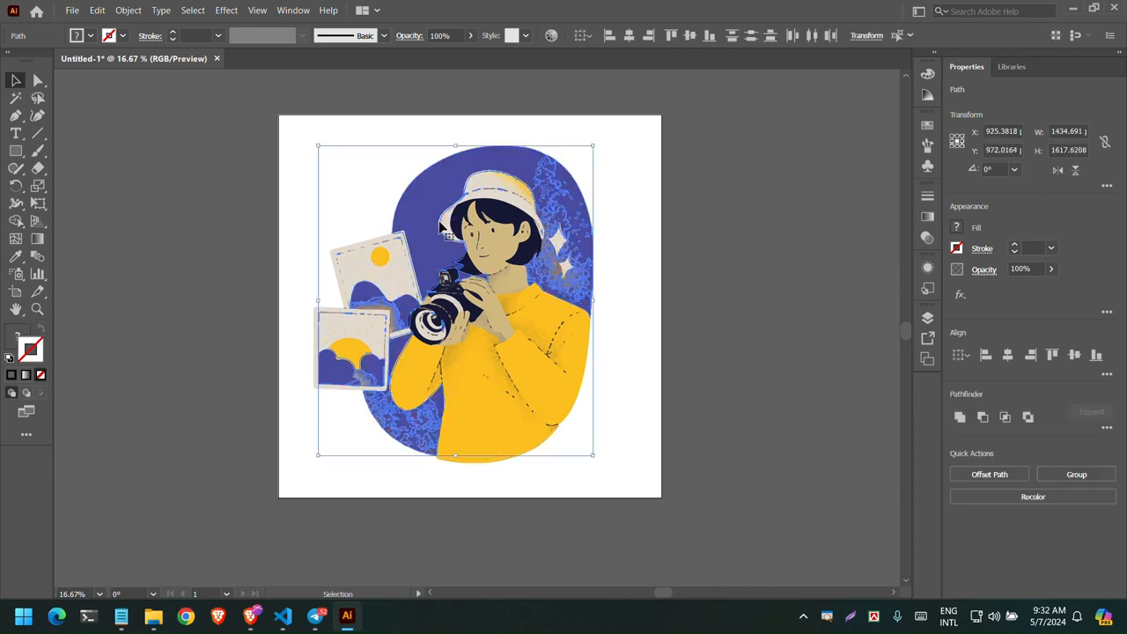
# Fill the large lower front shape of the woman's yellow sweater with the magenta swatch
pyautogui.click(289, 231)
pyautogui.click(476, 396)
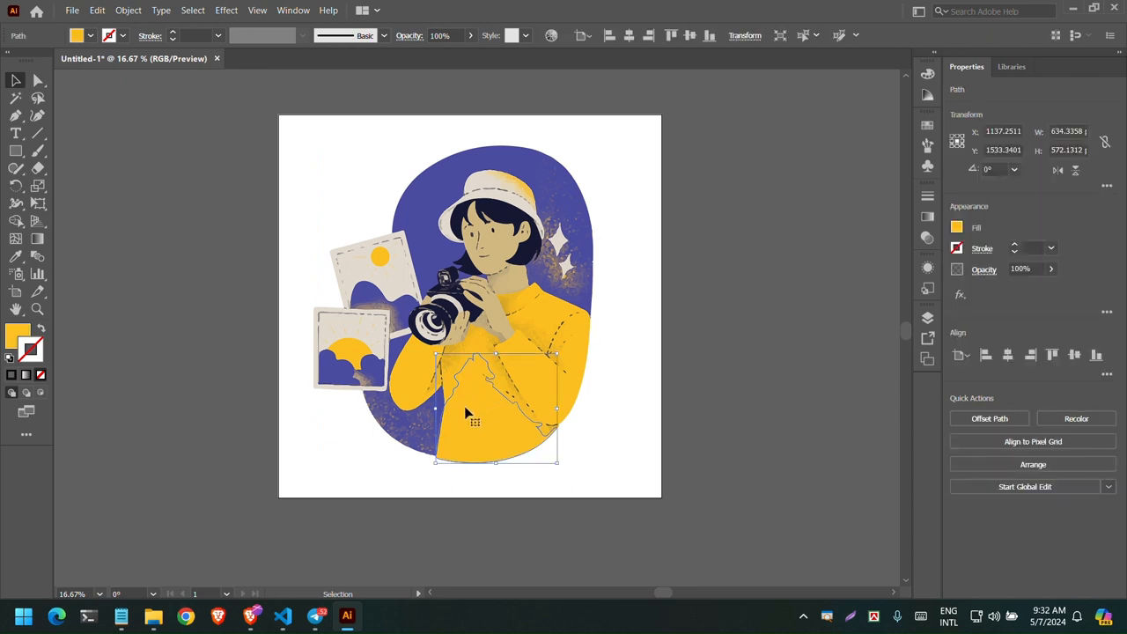
pyautogui.click(89, 36)
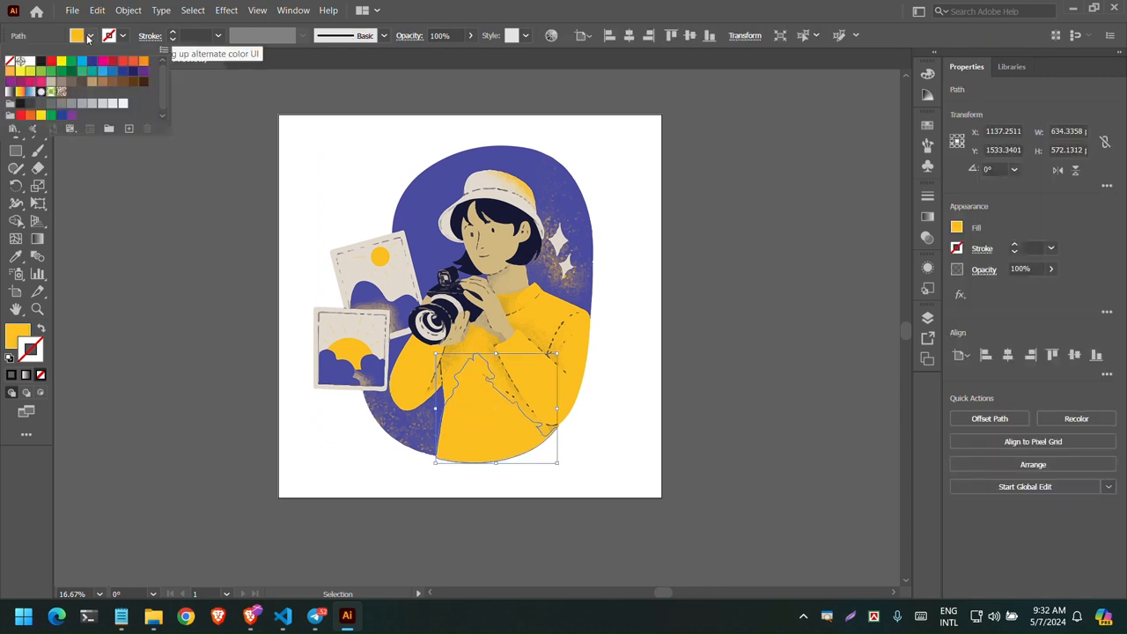
pyautogui.click(103, 63)
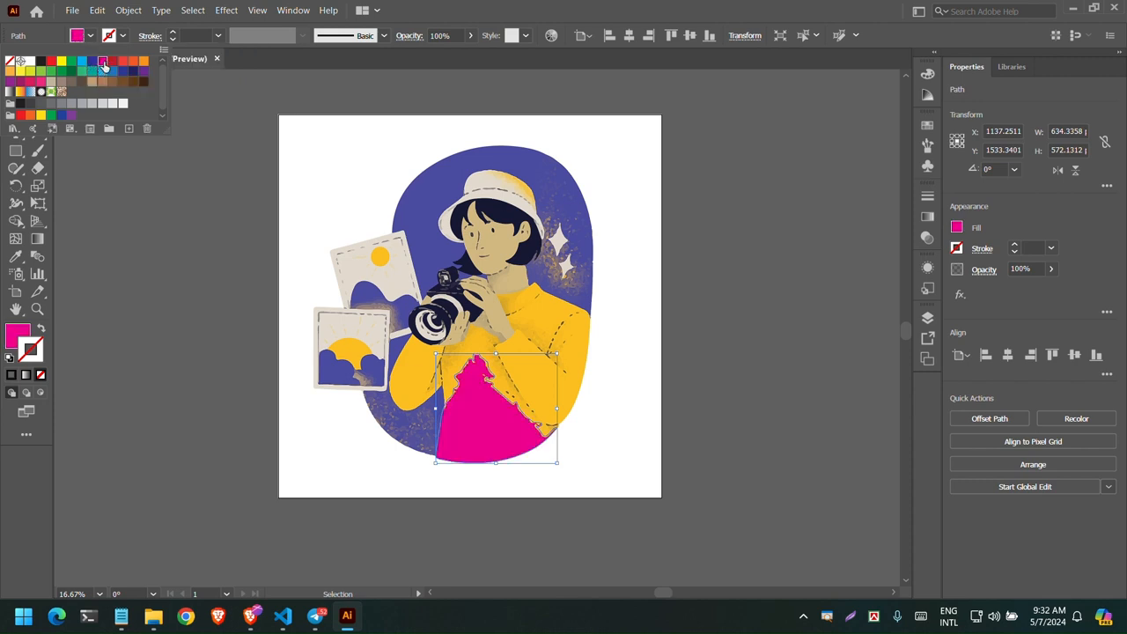
pyautogui.click(321, 197)
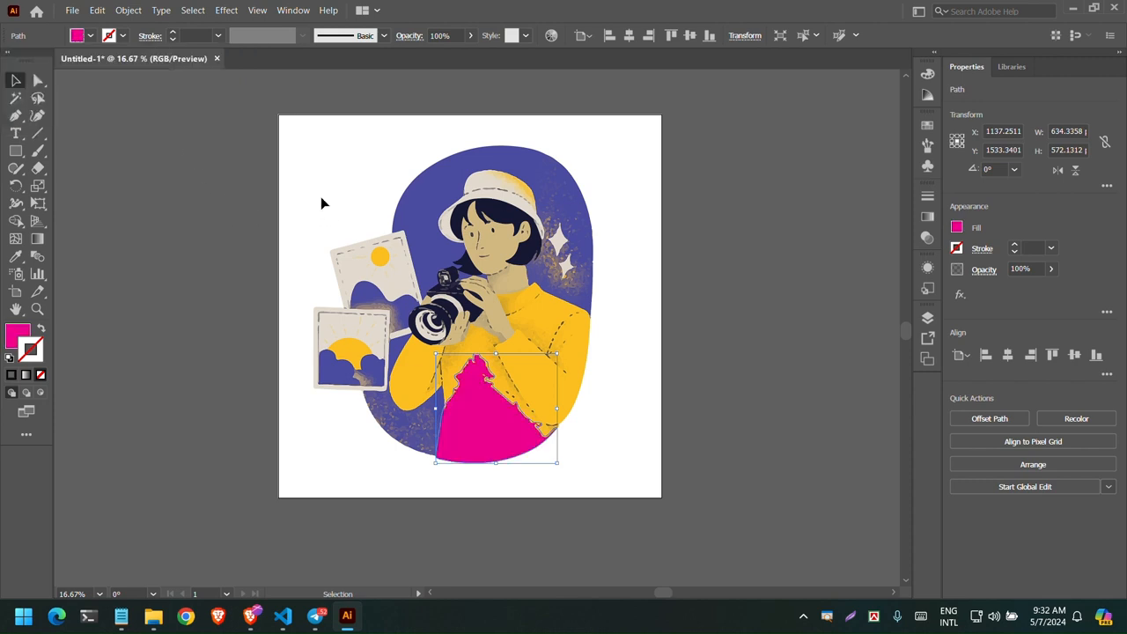
# Fill the beige backdrop of the upper tilted photo with the green C=75 M=0 Y=75 K=0 swatch
pyautogui.click(352, 266)
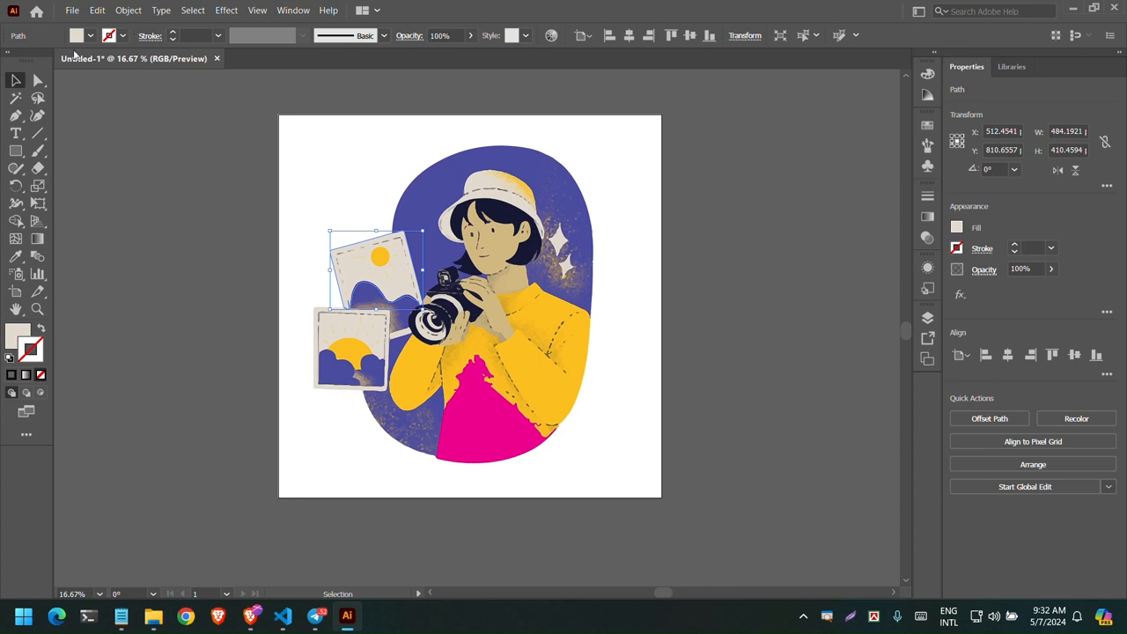
pyautogui.click(89, 36)
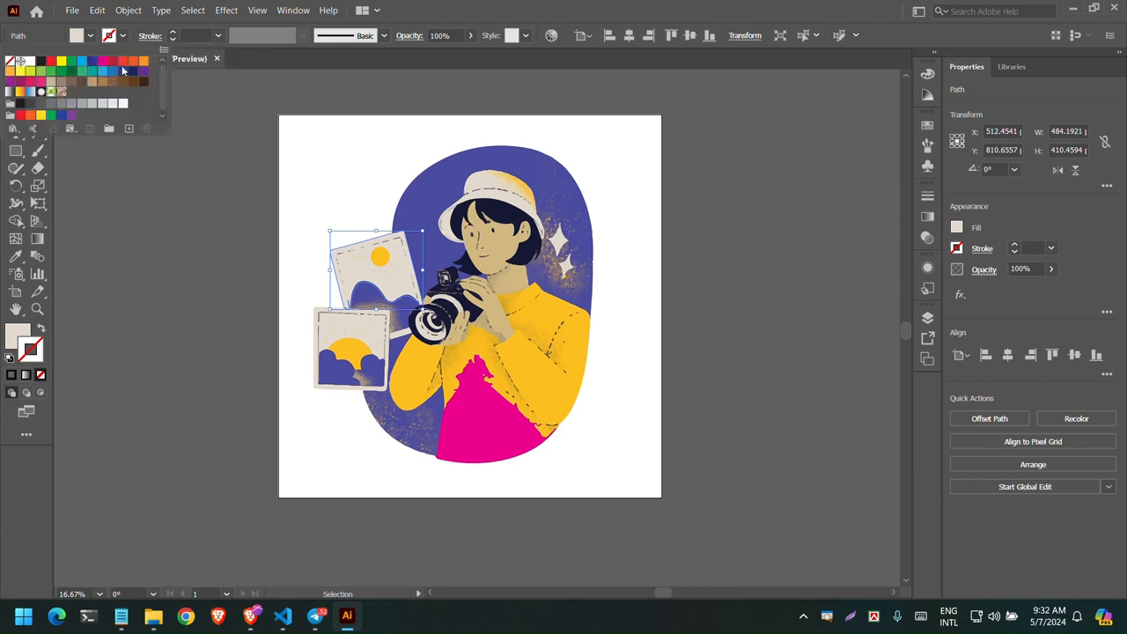
pyautogui.click(82, 73)
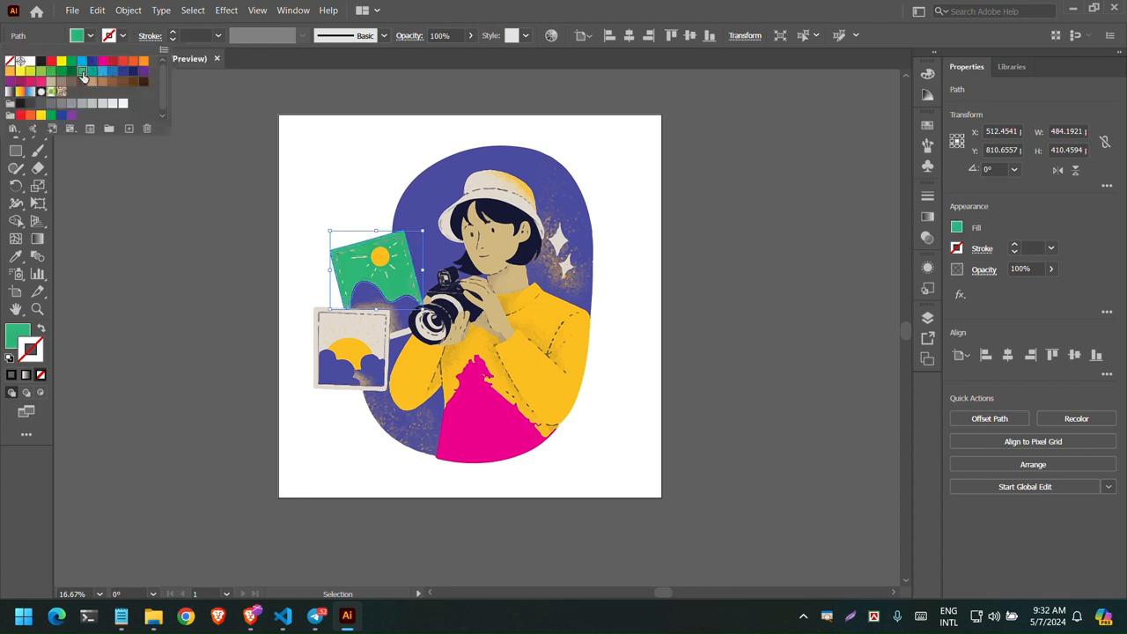
pyautogui.click(311, 211)
pyautogui.click(277, 164)
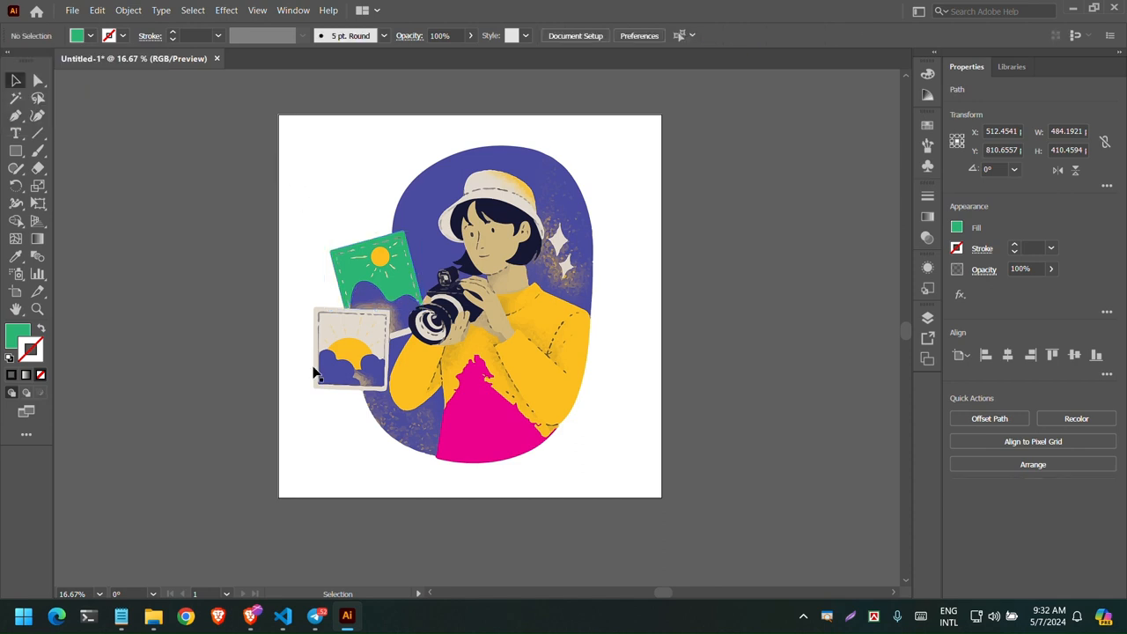
# Fill the beige sky of the lower photo with a dark magenta-purple swatch
pyautogui.click(327, 325)
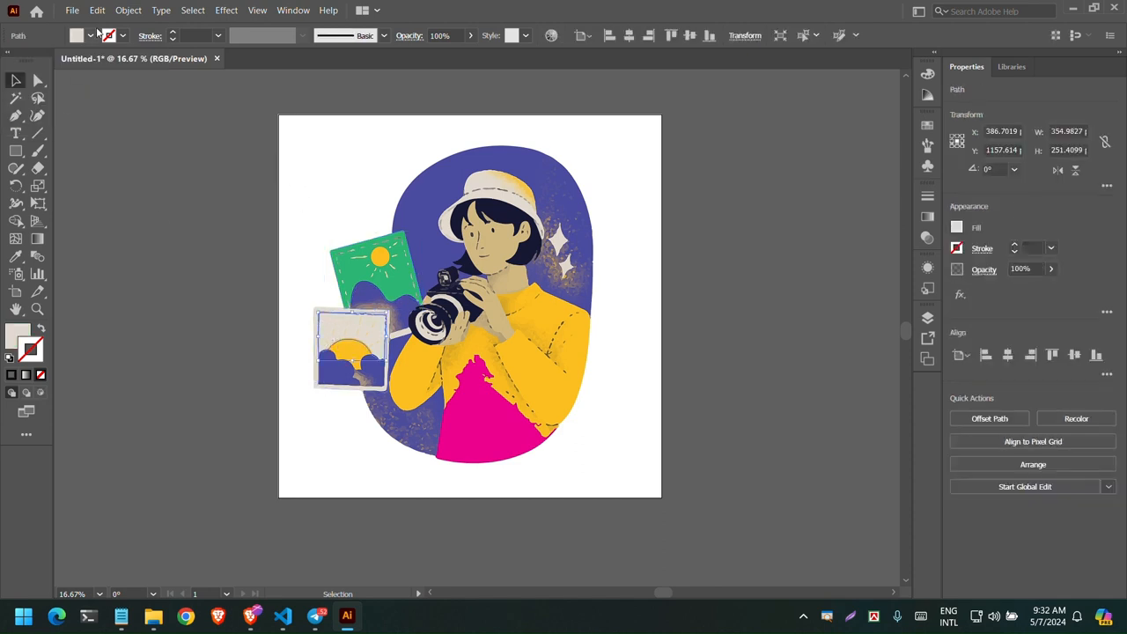
pyautogui.click(91, 36)
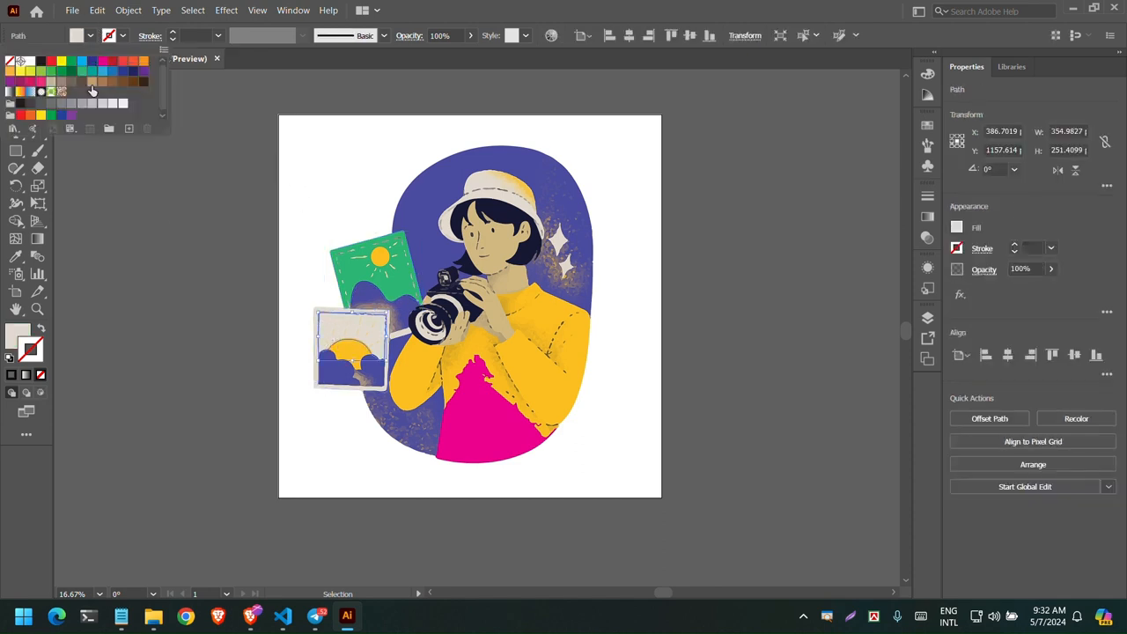
pyautogui.click(18, 85)
pyautogui.click(310, 157)
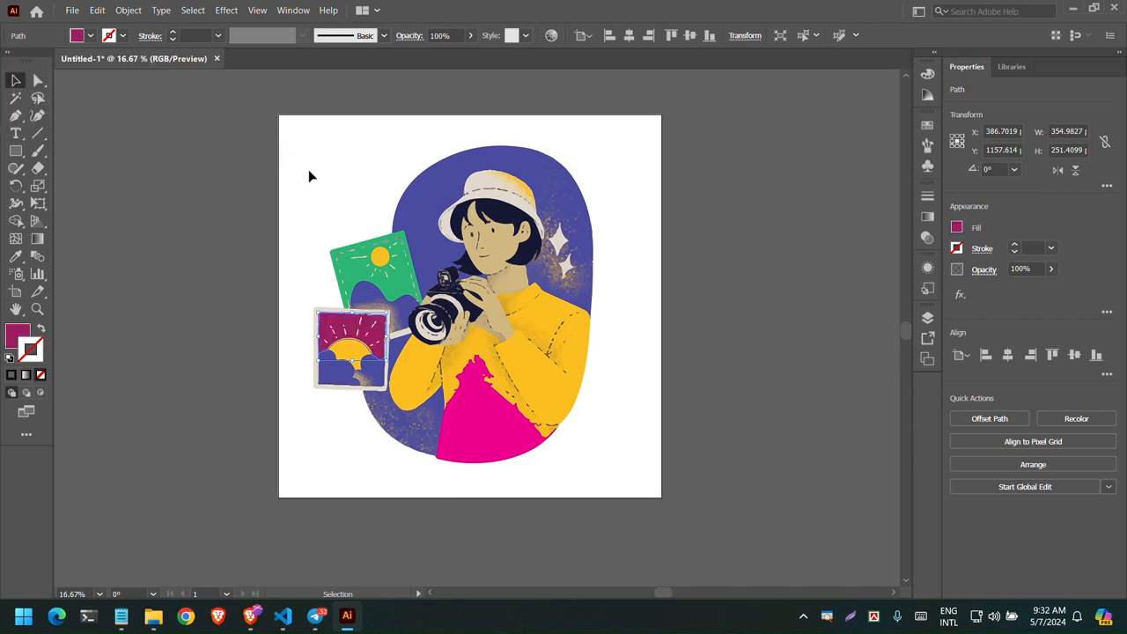
# Group all the illustration's paths and move the group slightly up and left, to about X 865, Y 928 px
pyautogui.moveTo(291, 132); pyautogui.dragTo(624, 488)
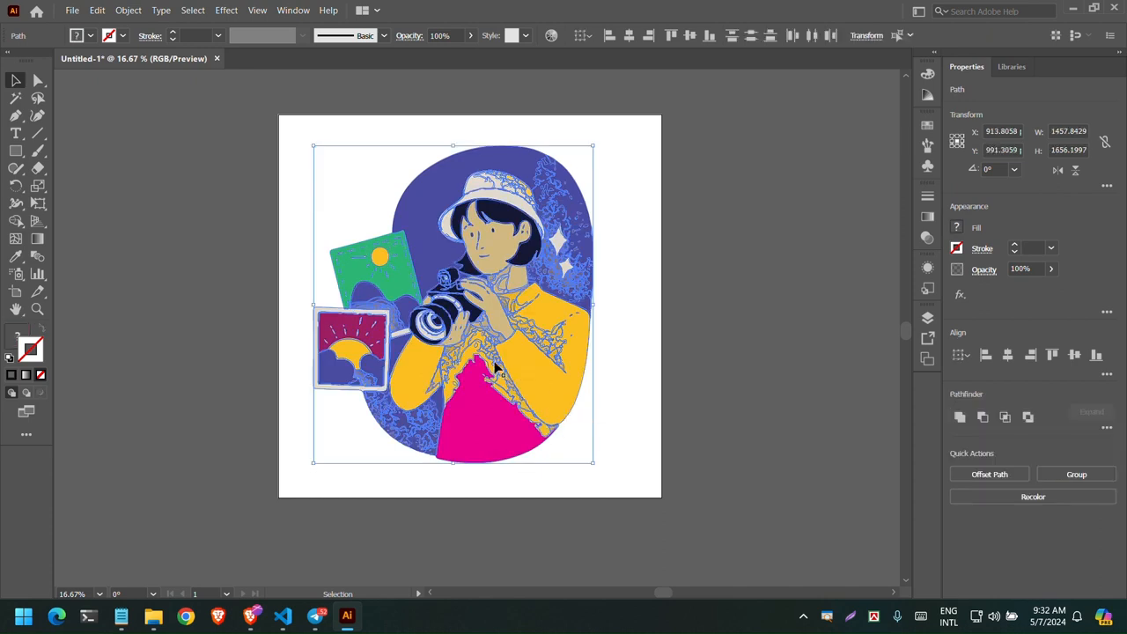
pyautogui.rightClick(495, 363)
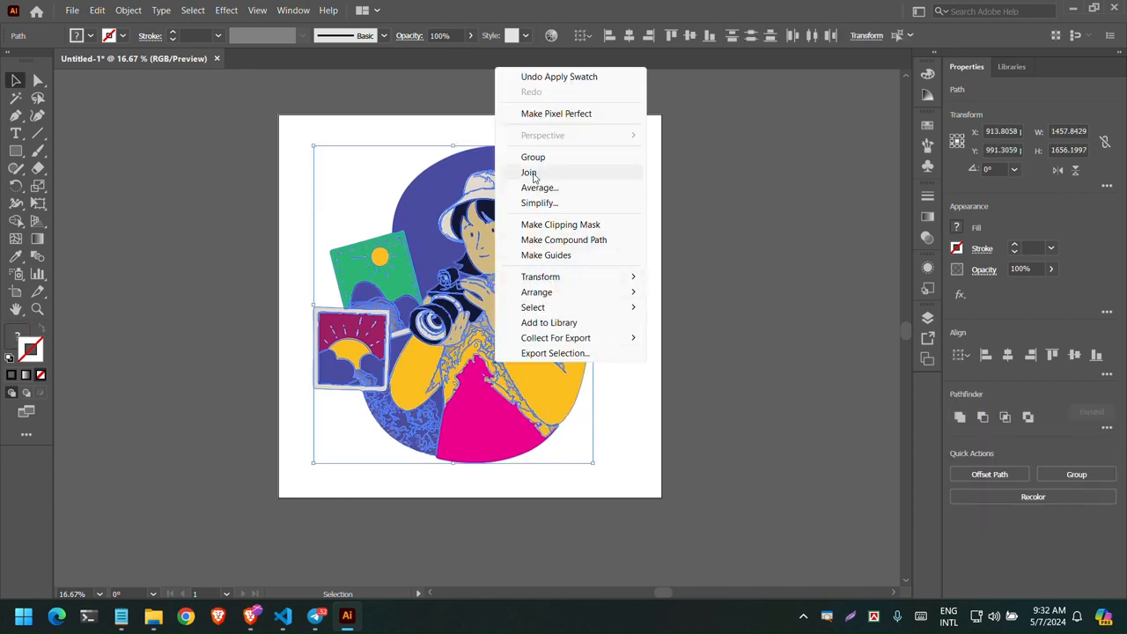
pyautogui.click(541, 158)
pyautogui.click(608, 307)
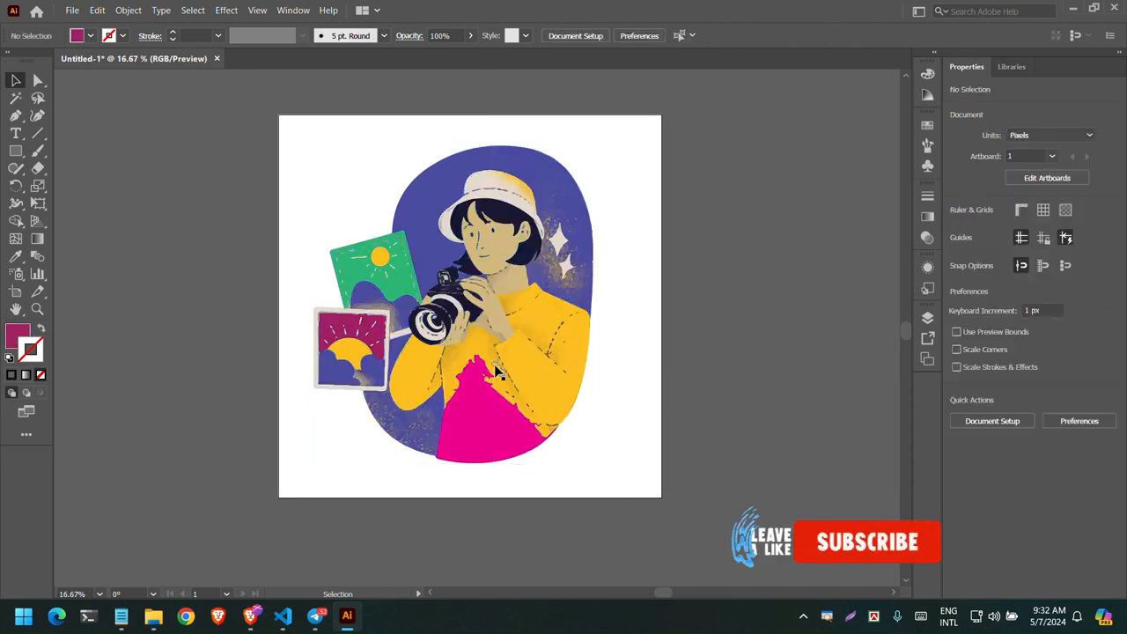
pyautogui.moveTo(483, 367); pyautogui.dragTo(495, 339)
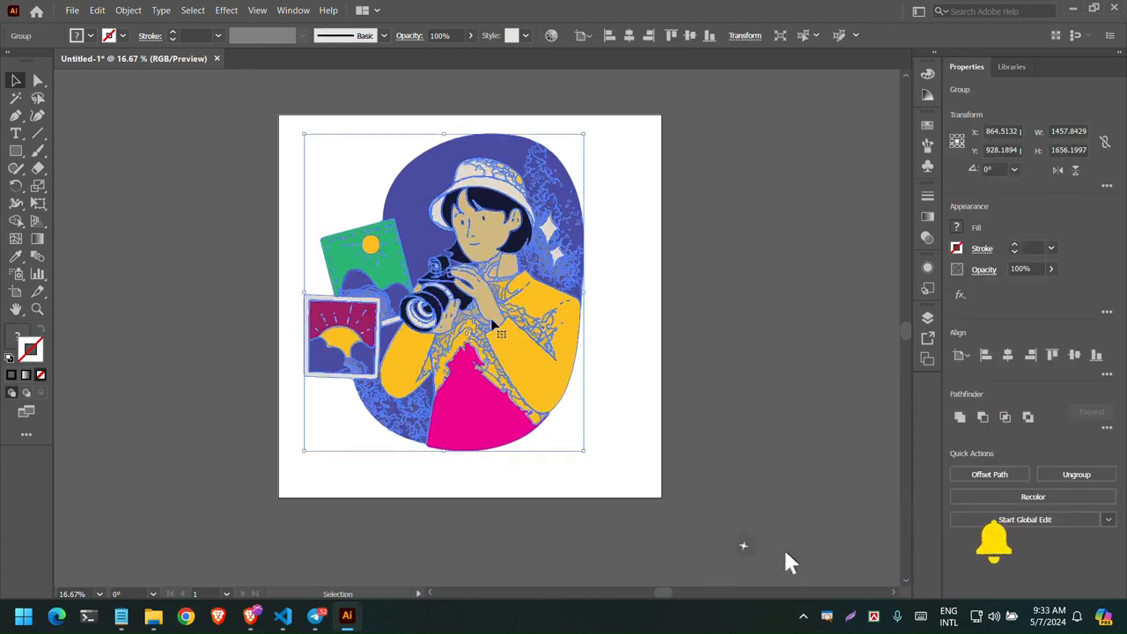
# Switch to Canva and paste the copied recoloured illustration onto a new blank page 2
pyautogui.click(252, 616)
pyautogui.click(412, 531)
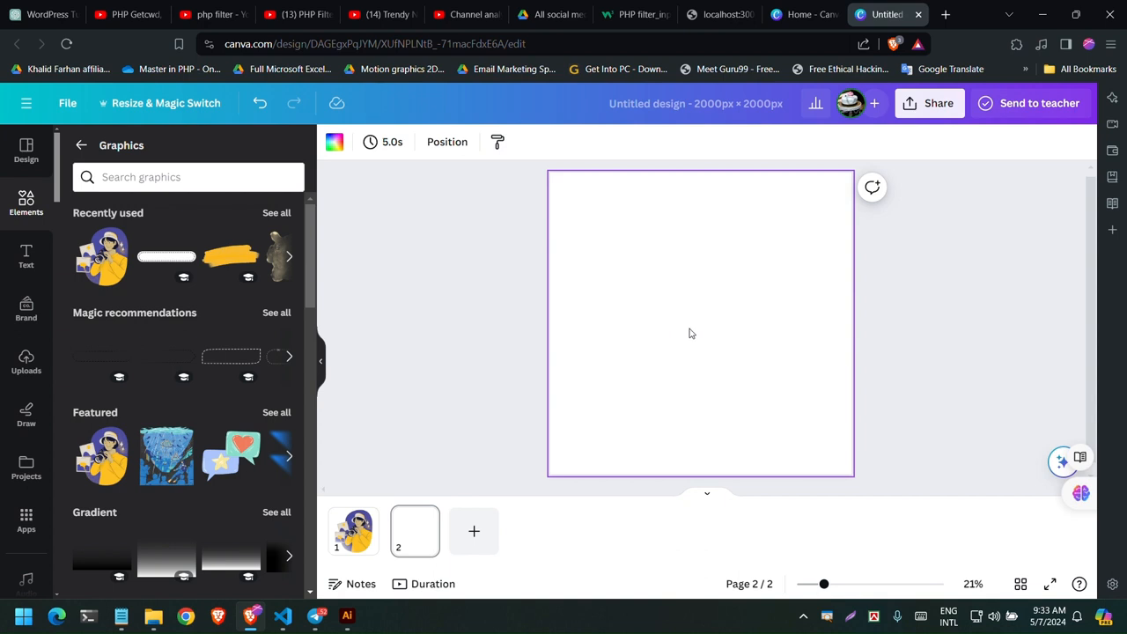
pyautogui.hotkey('ctrl', 'v')
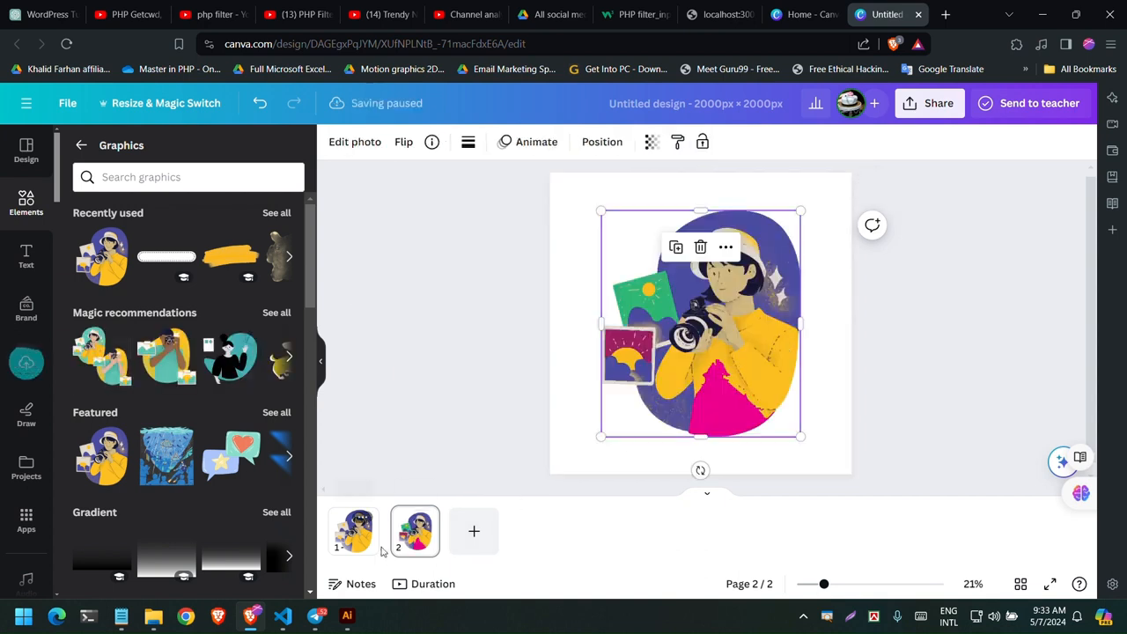
# Shift the original illustration on page 1 slightly left and the pasted illustration on page 2 slightly down
pyautogui.click(353, 532)
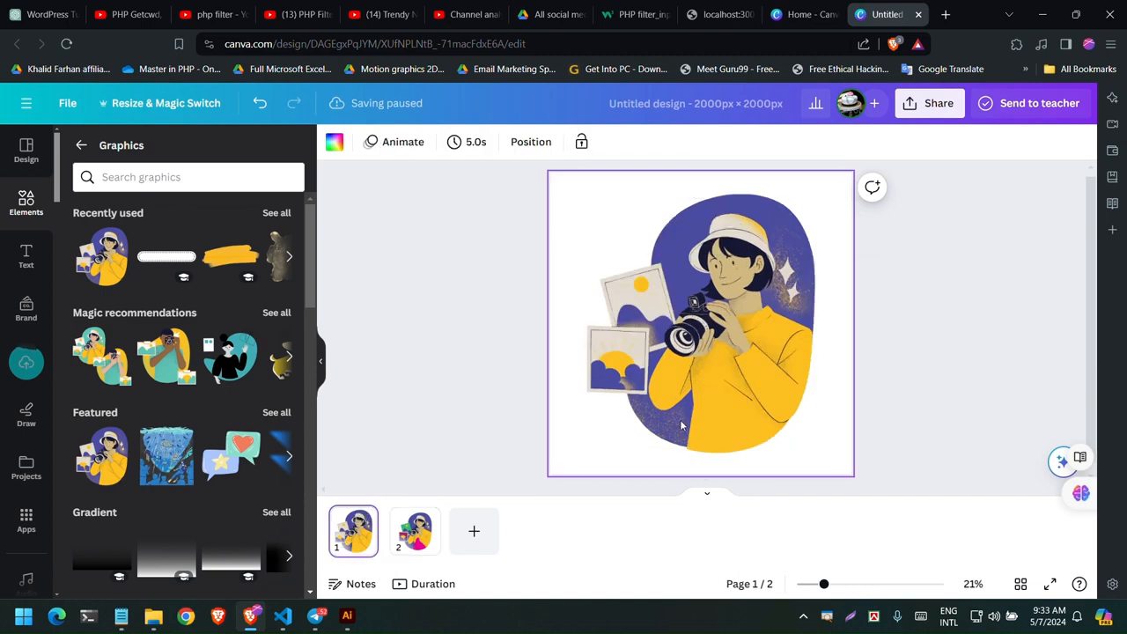
pyautogui.click(704, 391)
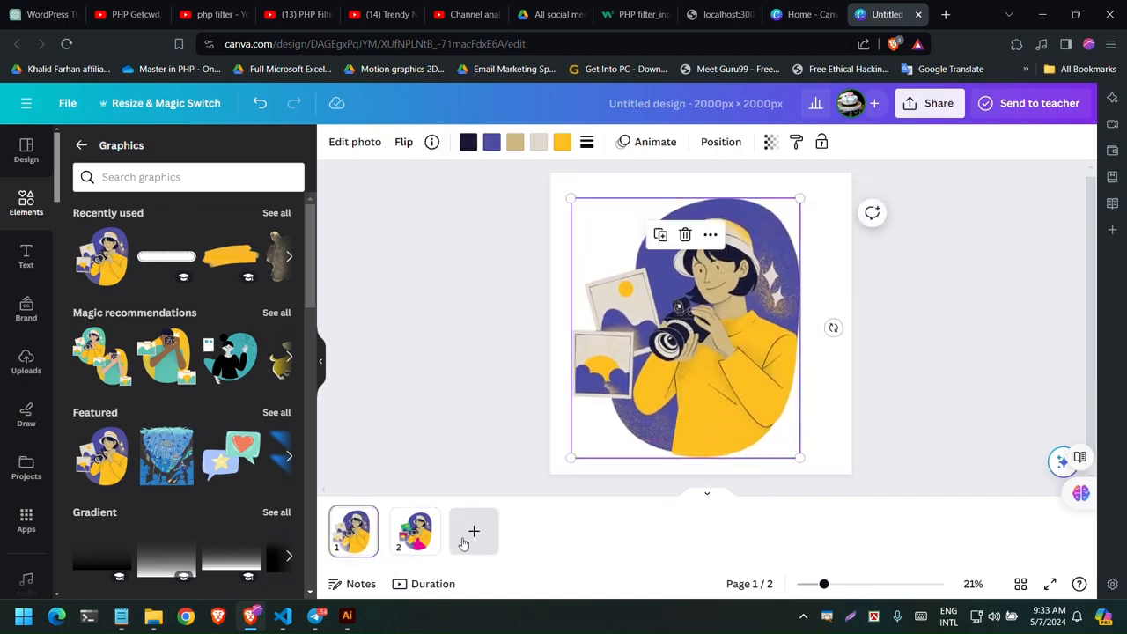
pyautogui.click(414, 531)
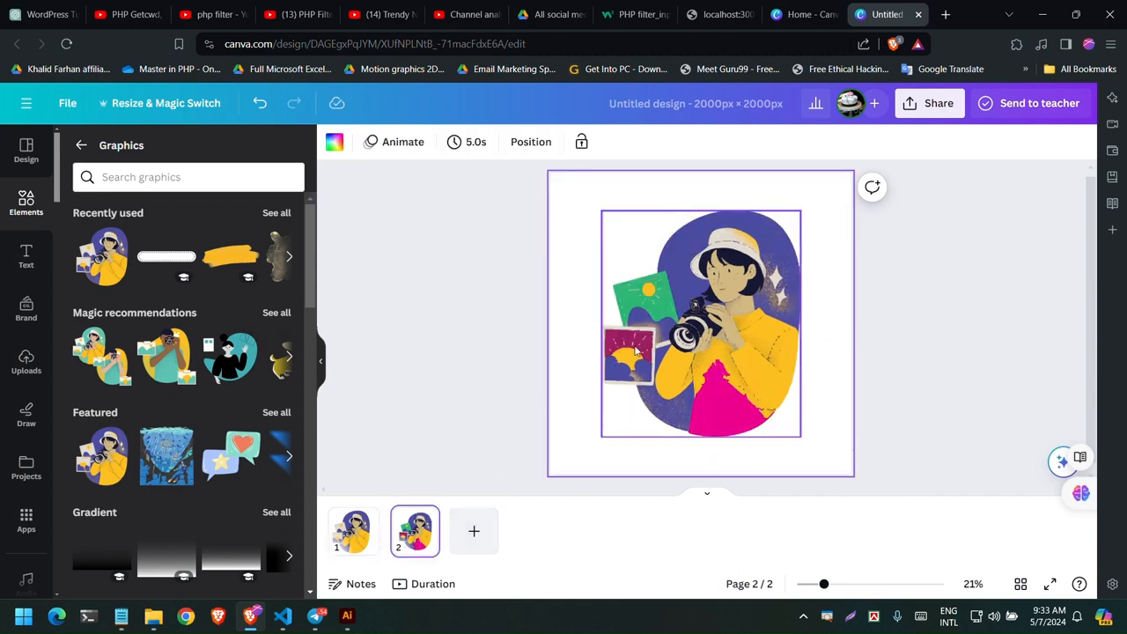
pyautogui.moveTo(731, 409)
pyautogui.mouseDown()
pyautogui.moveTo(697, 395)
pyautogui.moveTo(707, 402)
pyautogui.moveTo(734, 387)
pyautogui.moveTo(718, 393)
pyautogui.mouseUp()
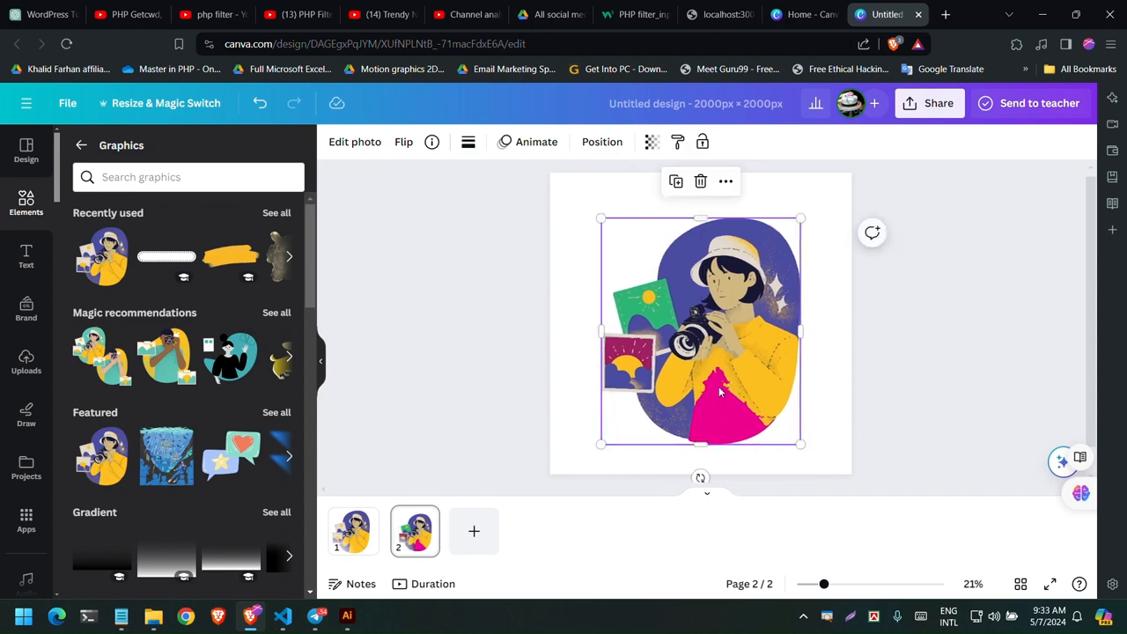
# Switch to Illustrator and move the illustration group slightly down and left, to about X 844, Y 1011 px
pyautogui.click(347, 616)
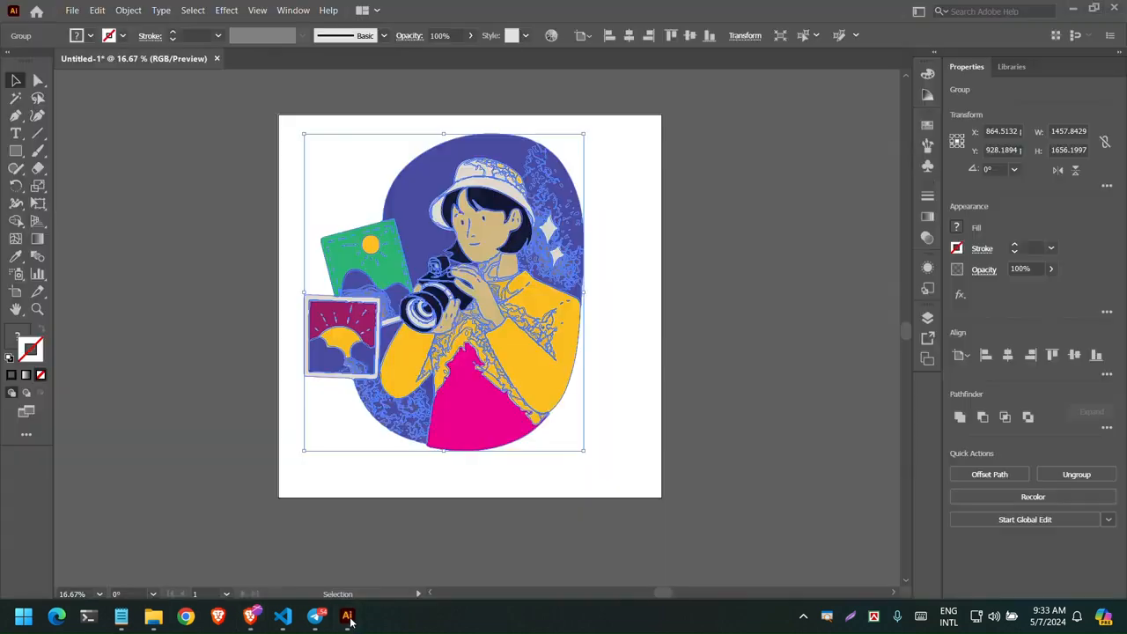
pyautogui.click(640, 426)
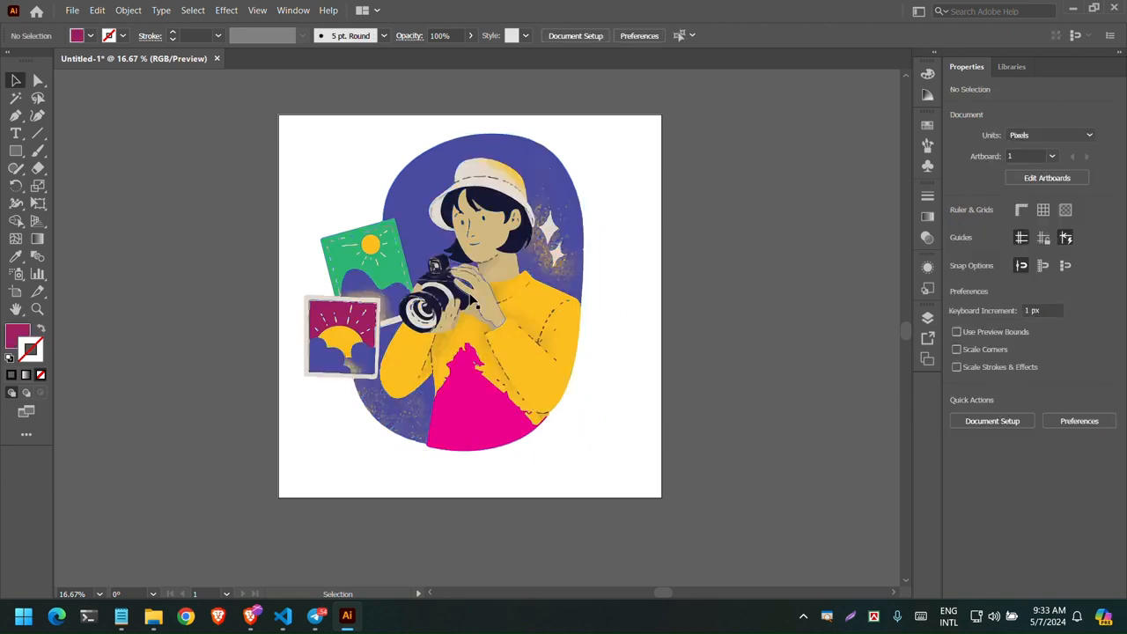
pyautogui.moveTo(478, 297)
pyautogui.mouseDown()
pyautogui.moveTo(485, 324)
pyautogui.moveTo(475, 312)
pyautogui.mouseUp()
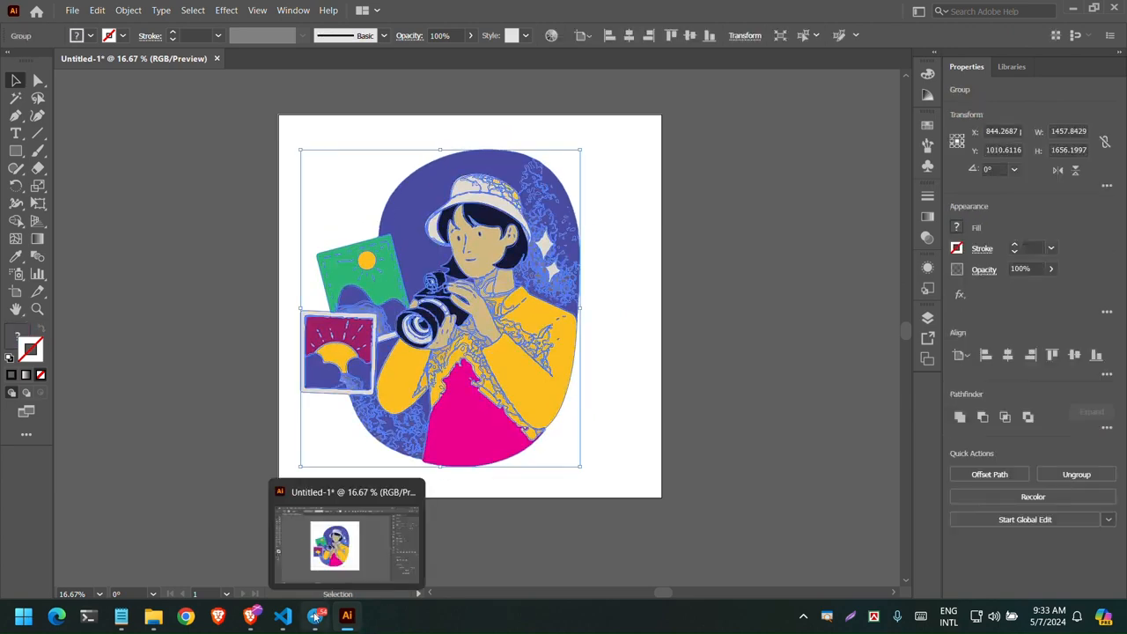
# Switch to Canva and move the pasted illustration on page 2 slightly up and right
pyautogui.click(250, 616)
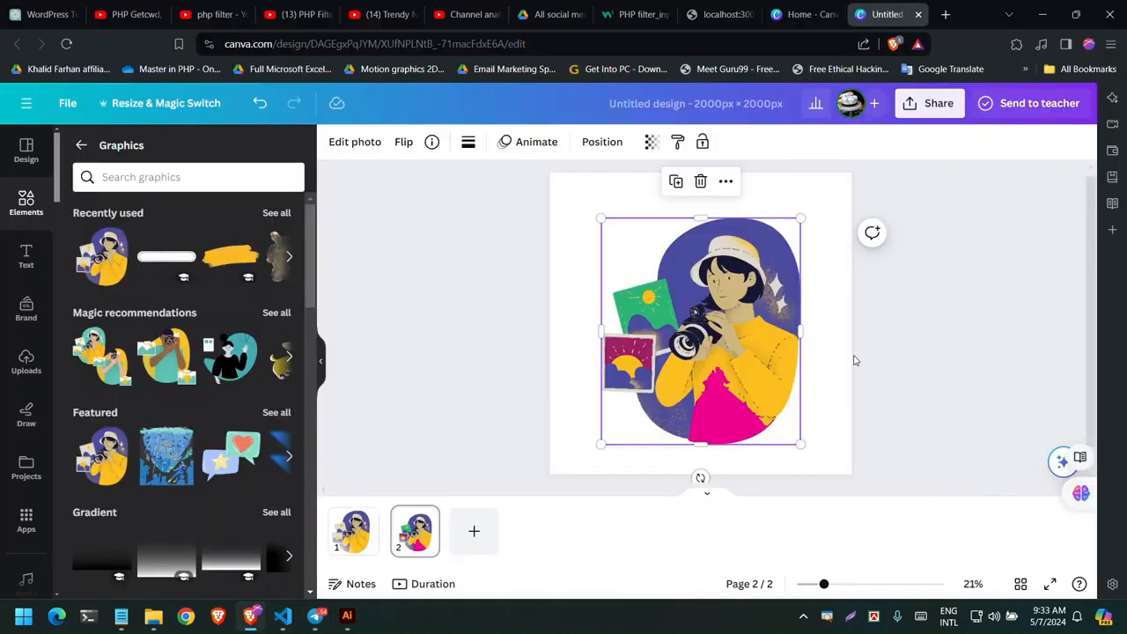
pyautogui.moveTo(782, 304); pyautogui.dragTo(789, 297)
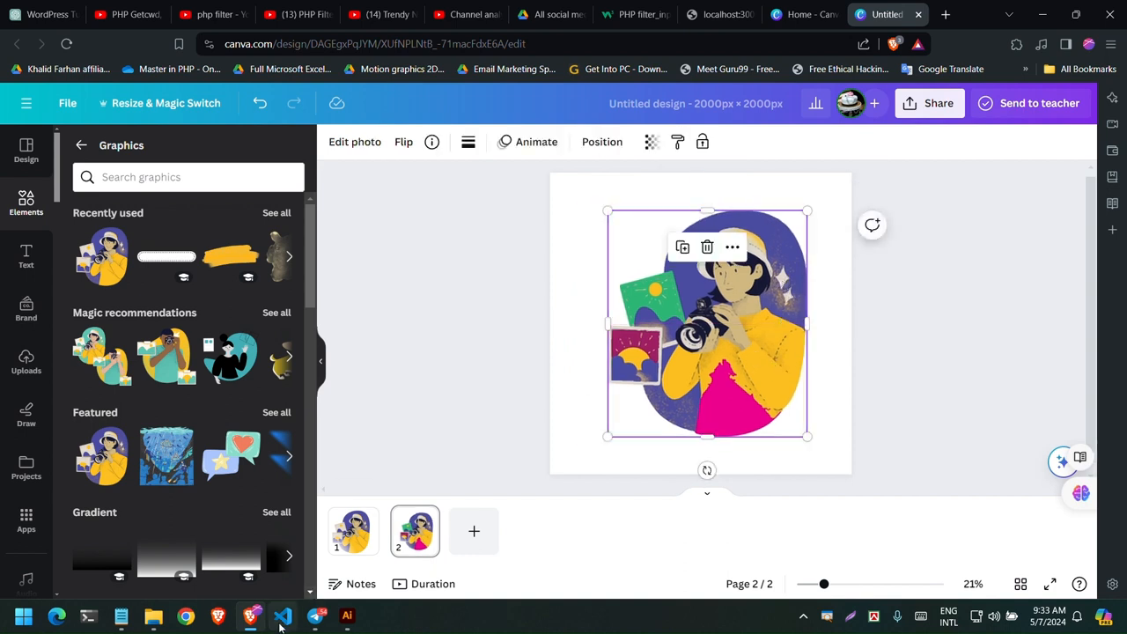
# Return to Illustrator, ungroup the illustration and clear the selection
pyautogui.click(348, 616)
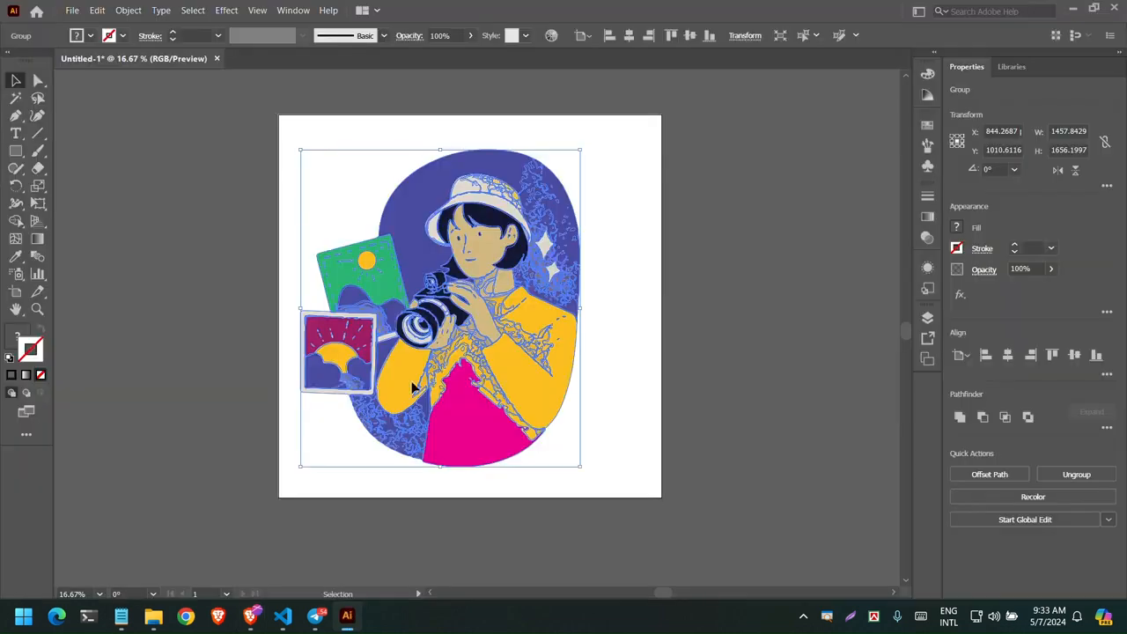
pyautogui.click(608, 221)
pyautogui.rightClick(541, 239)
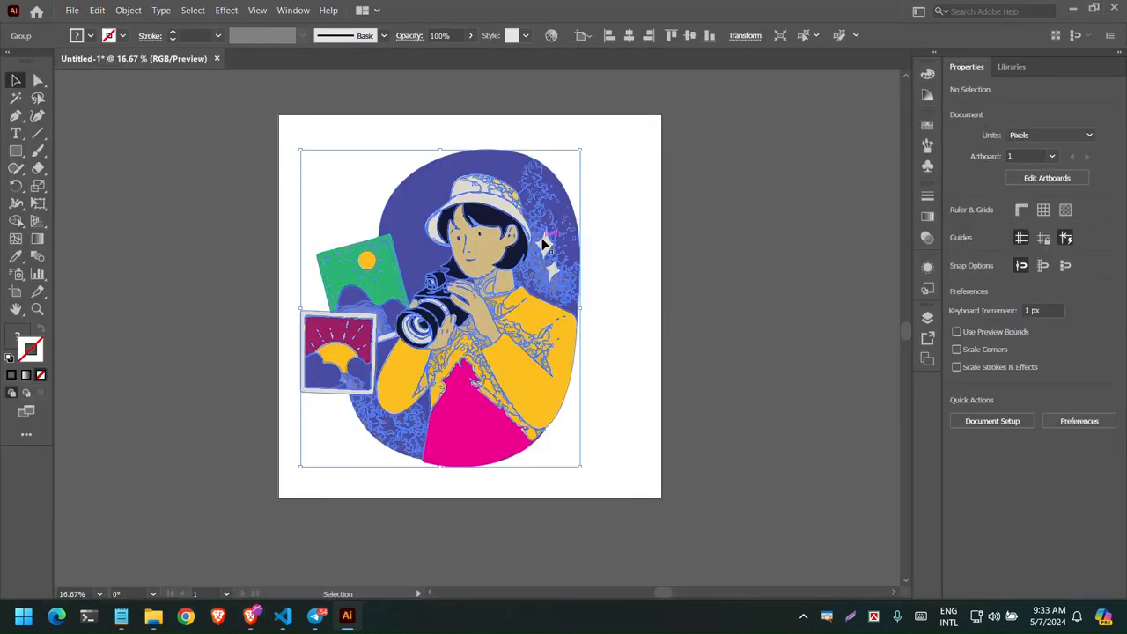
pyautogui.click(599, 359)
pyautogui.click(623, 317)
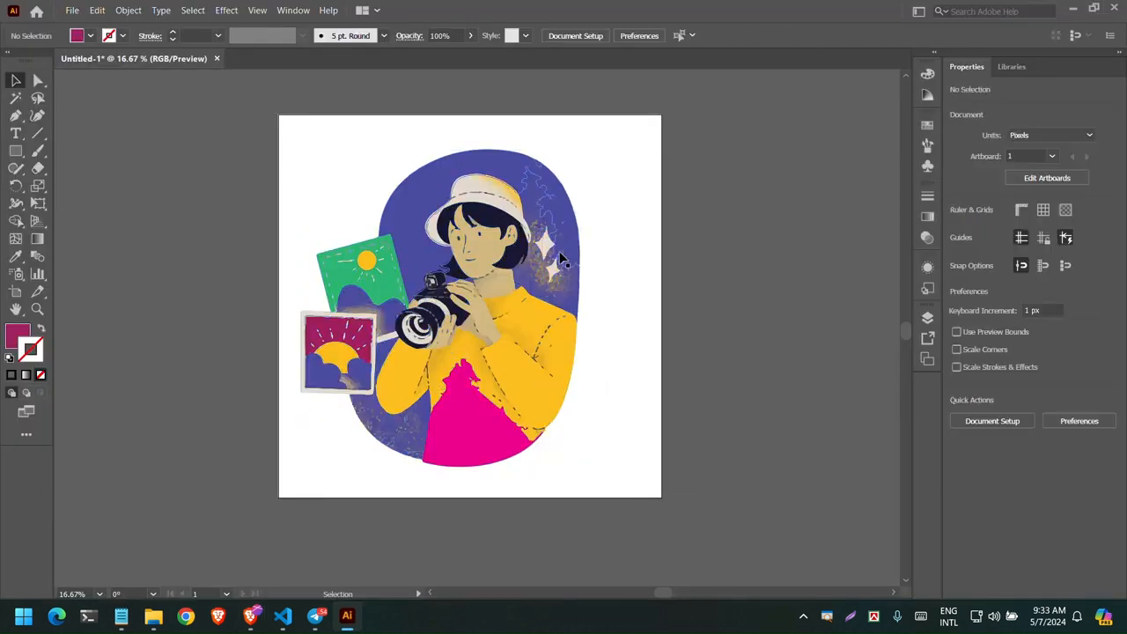
# Fill the upper, larger sparkle beside the woman's head with the CMYK Cyan swatch
pyautogui.click(545, 244)
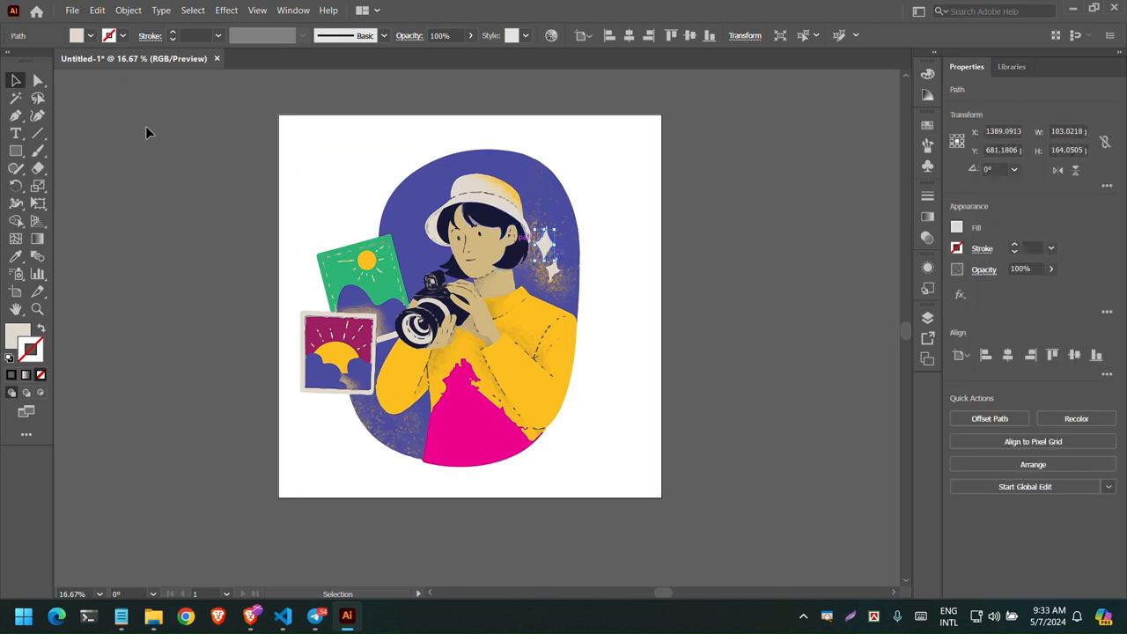
pyautogui.click(89, 37)
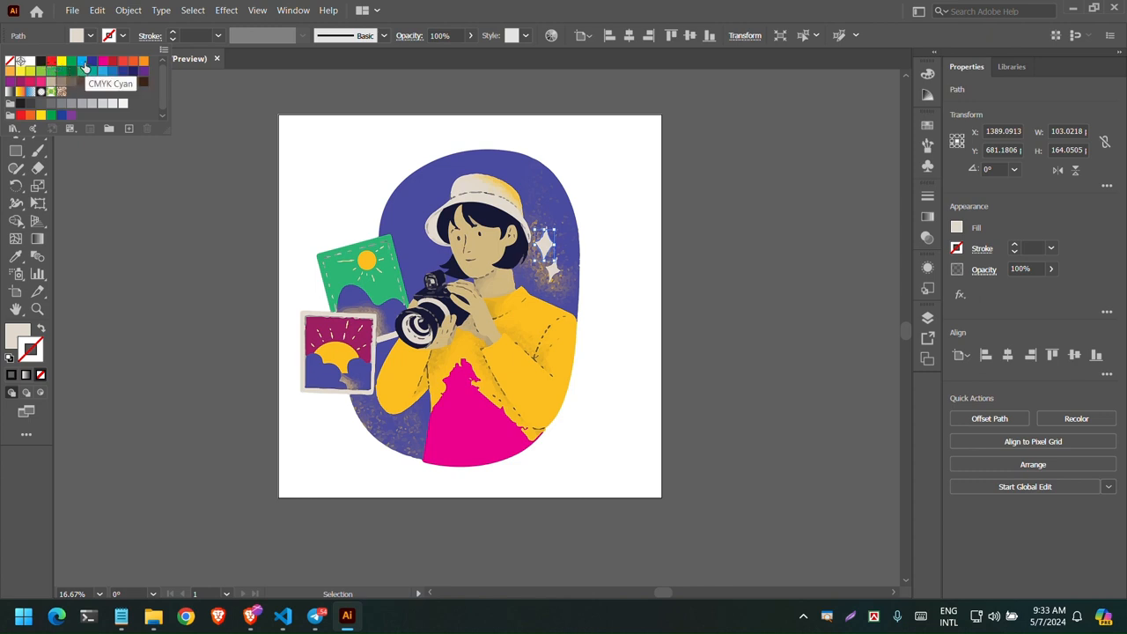
pyautogui.click(82, 61)
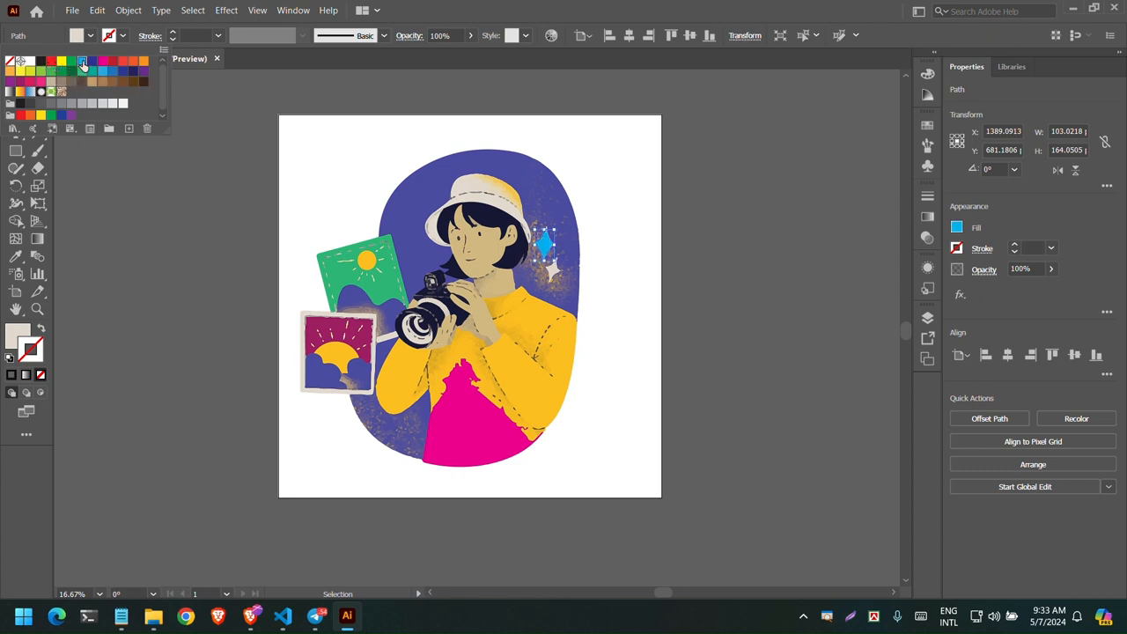
# Fill the lower, smaller sparkle with the green C=75 M=0 Y=100 K=0 swatch and deselect it
pyautogui.click(557, 273)
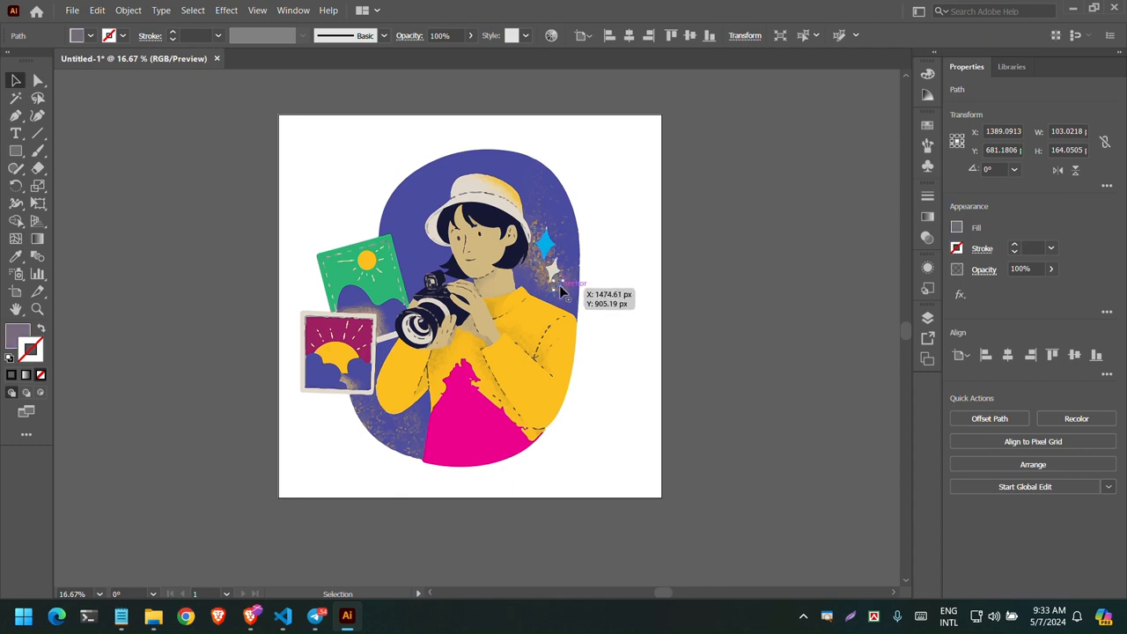
pyautogui.click(555, 277)
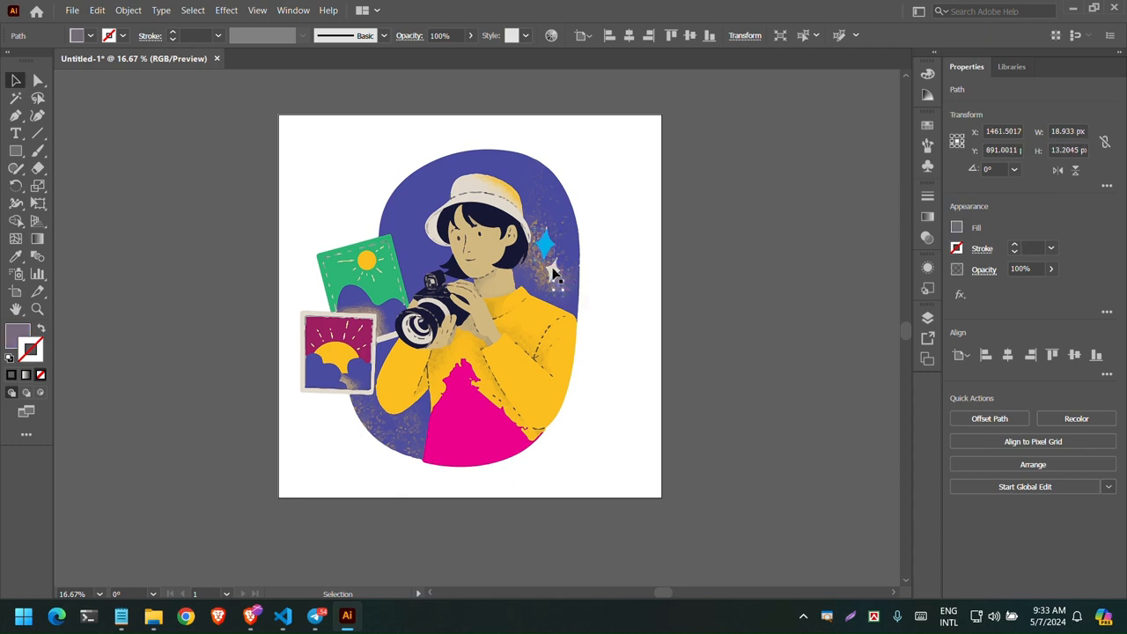
pyautogui.click(90, 36)
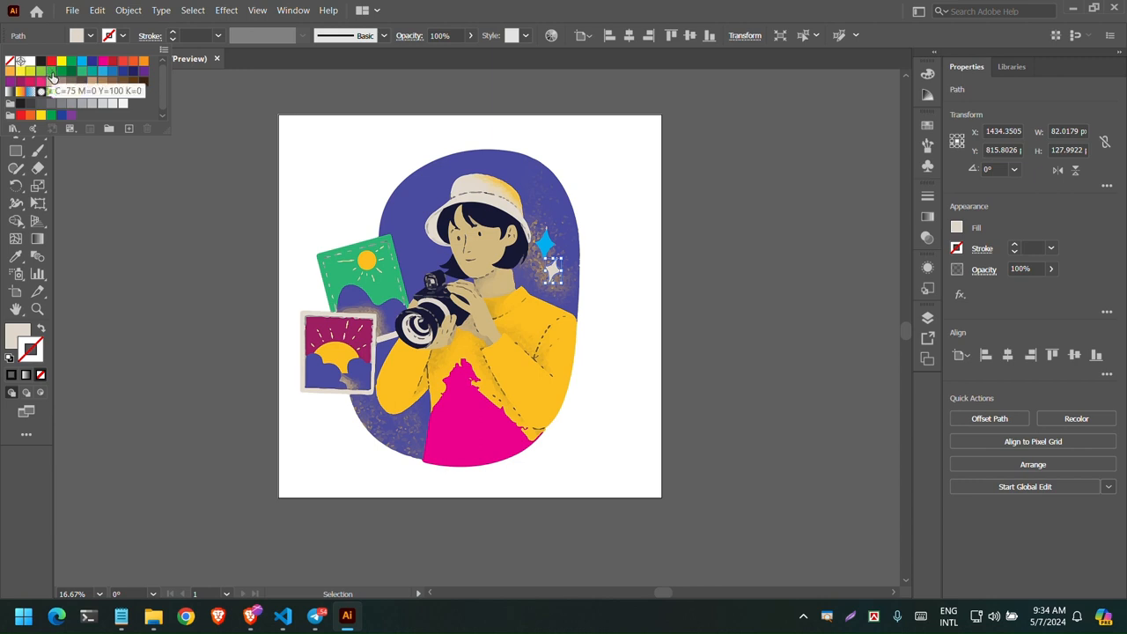
pyautogui.click(52, 78)
pyautogui.click(330, 176)
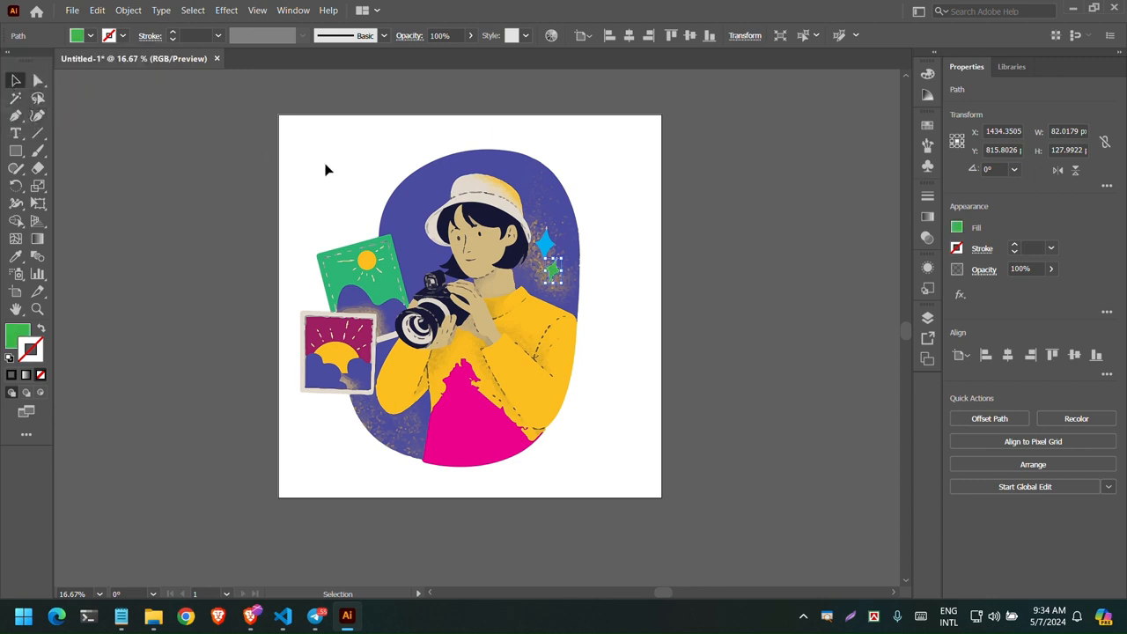
pyautogui.click(325, 169)
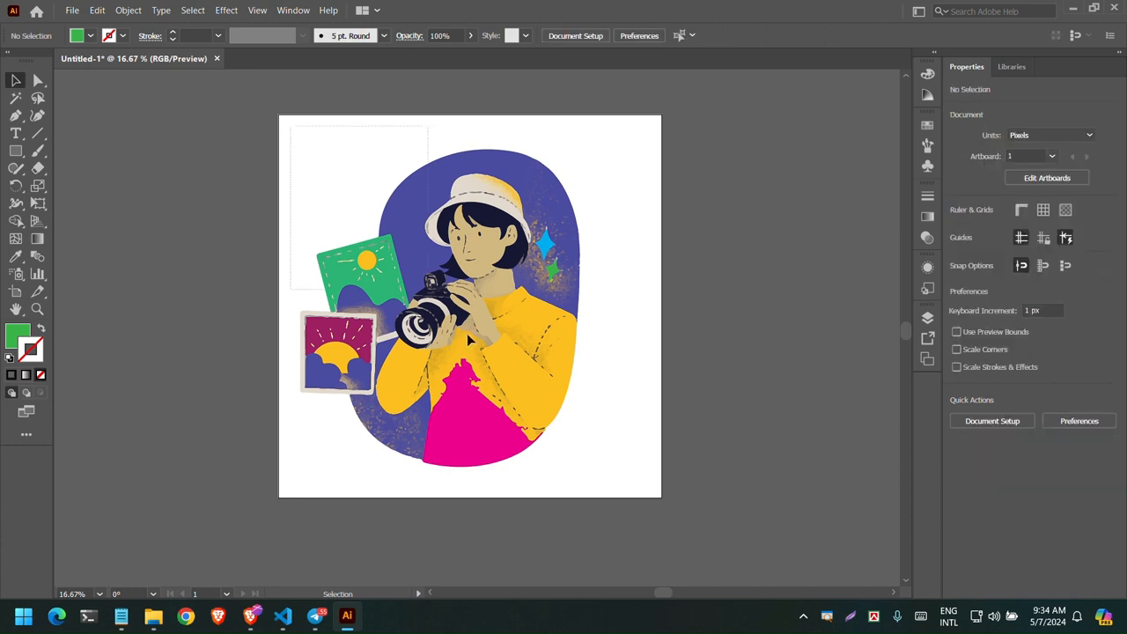
# Select all the illustration's paths, group them and copy the group
pyautogui.moveTo(469, 340); pyautogui.dragTo(629, 479)
pyautogui.rightClick(487, 343)
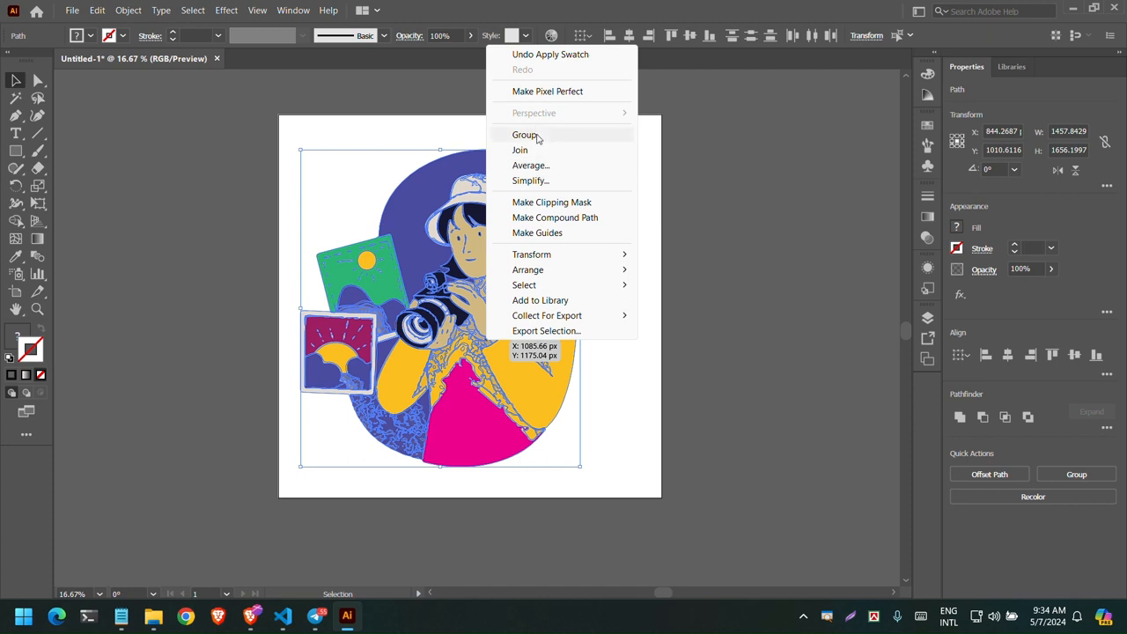
pyautogui.click(524, 135)
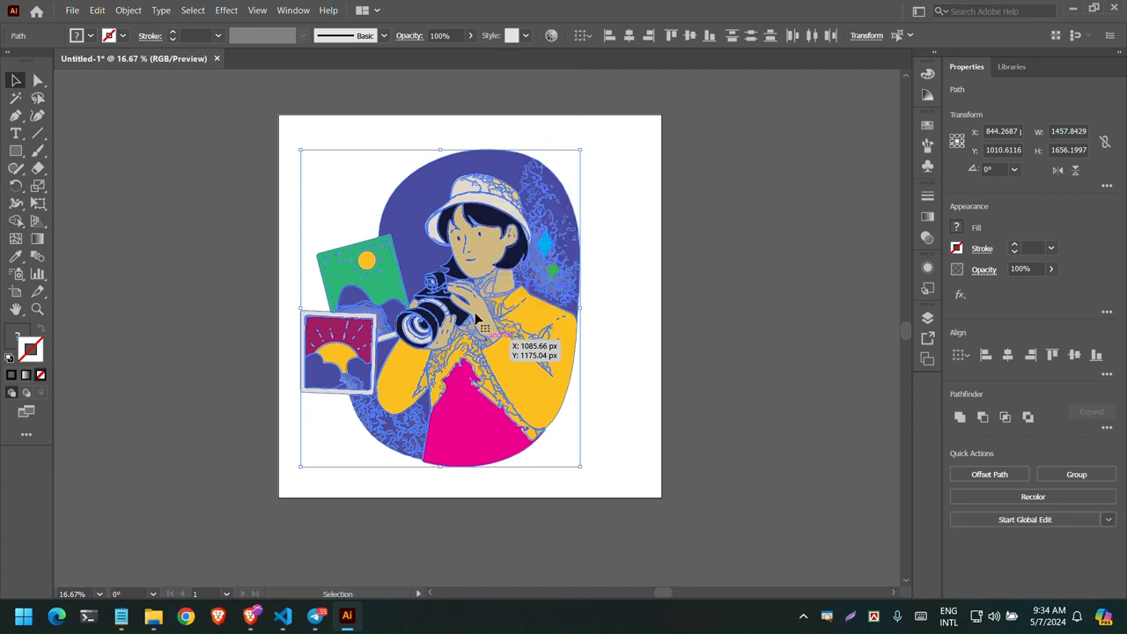
pyautogui.click(603, 299)
pyautogui.click(514, 316)
pyautogui.hotkey('ctrl', 'c')
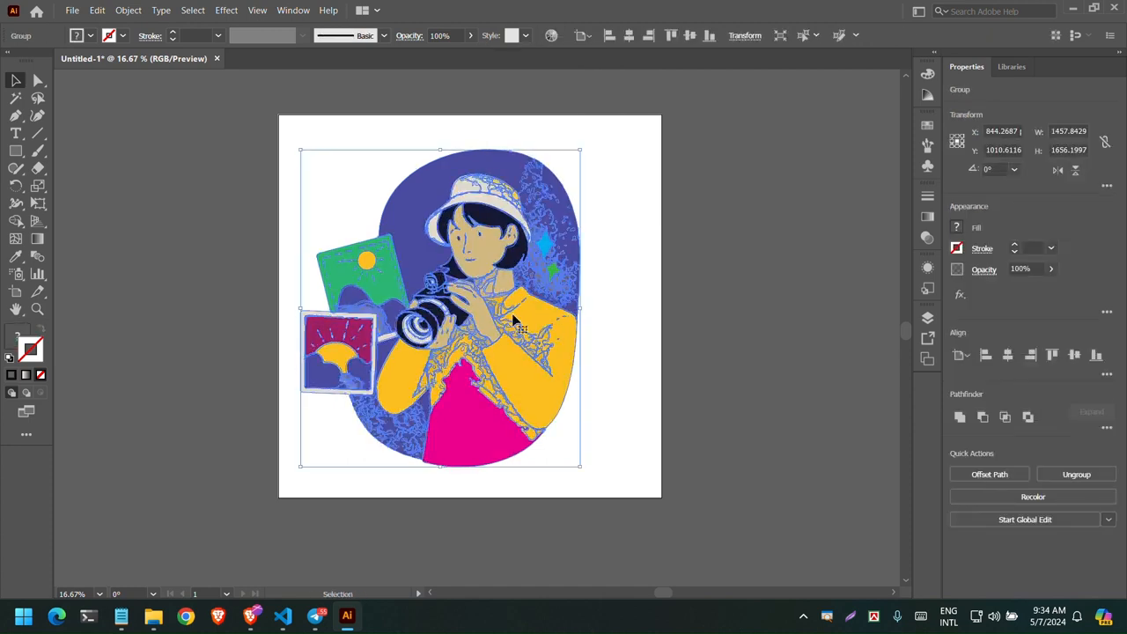
# Switch to Canva, add a blank page 3 and paste the copied illustration onto it
pyautogui.click(248, 622)
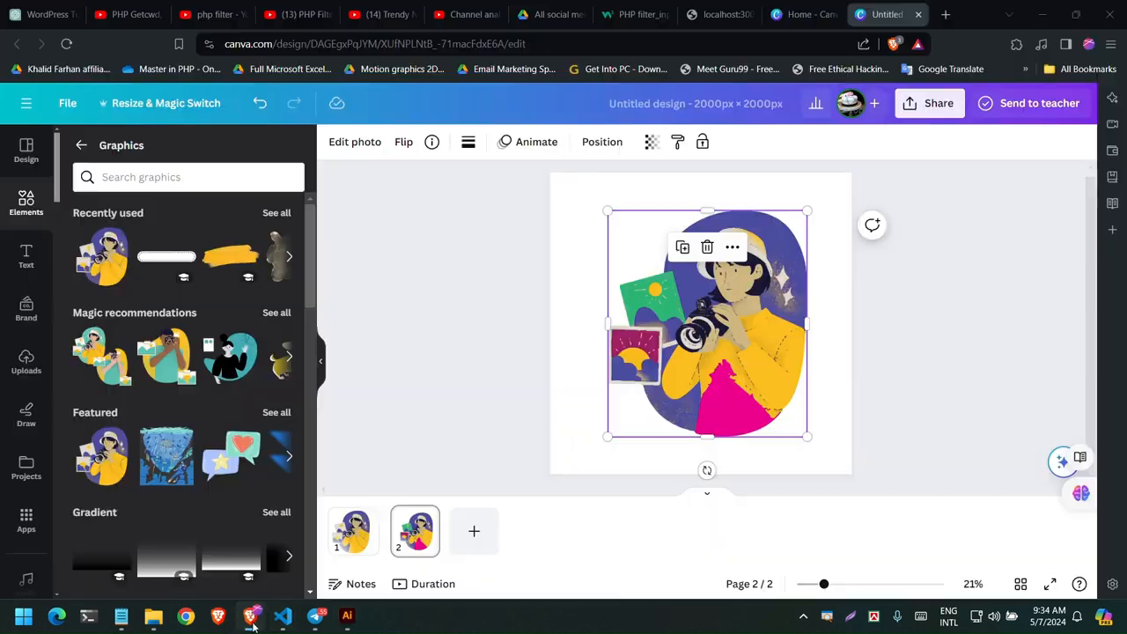
pyautogui.click(472, 532)
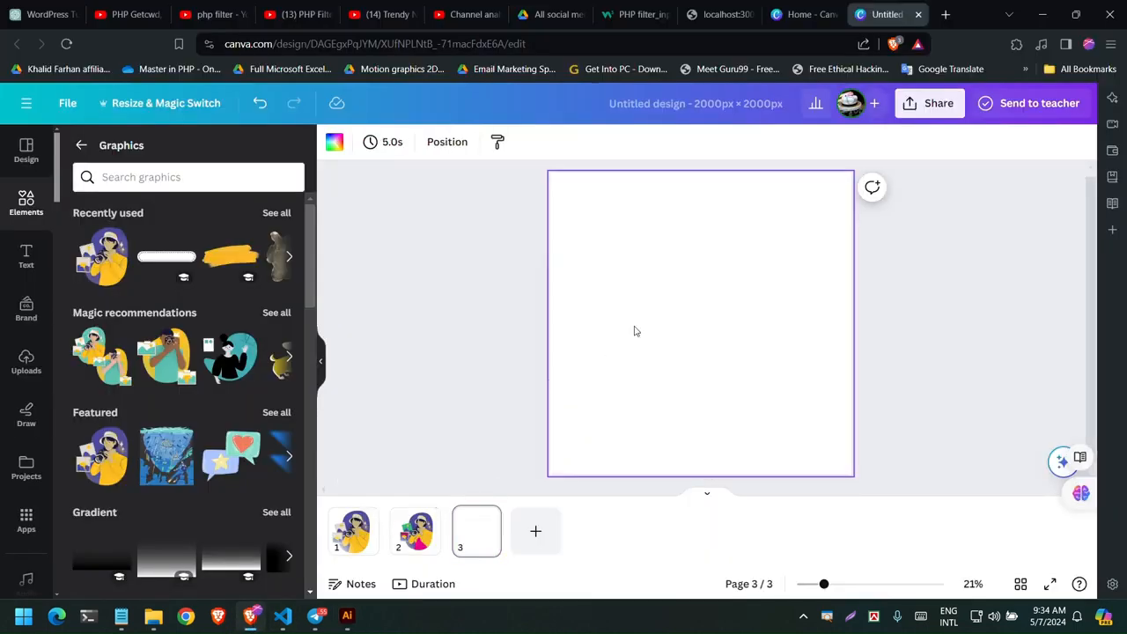
pyautogui.hotkey('ctrl', 'v')
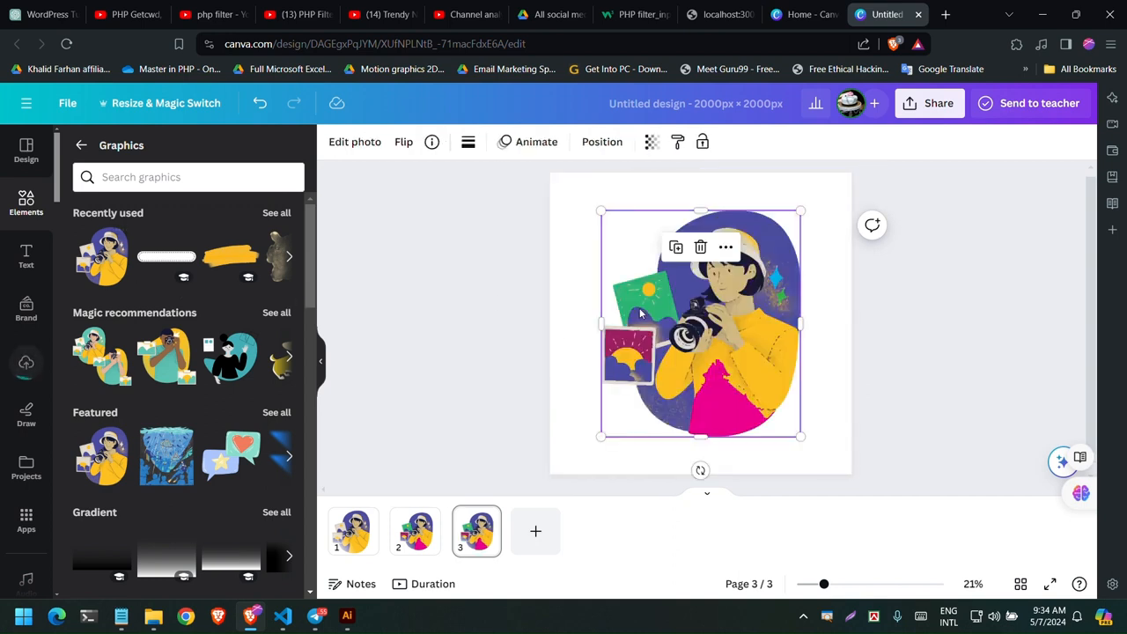
# Enlarge the pasted illustration on page 3 so it nearly fills the page height, and deselect it
pyautogui.click(819, 414)
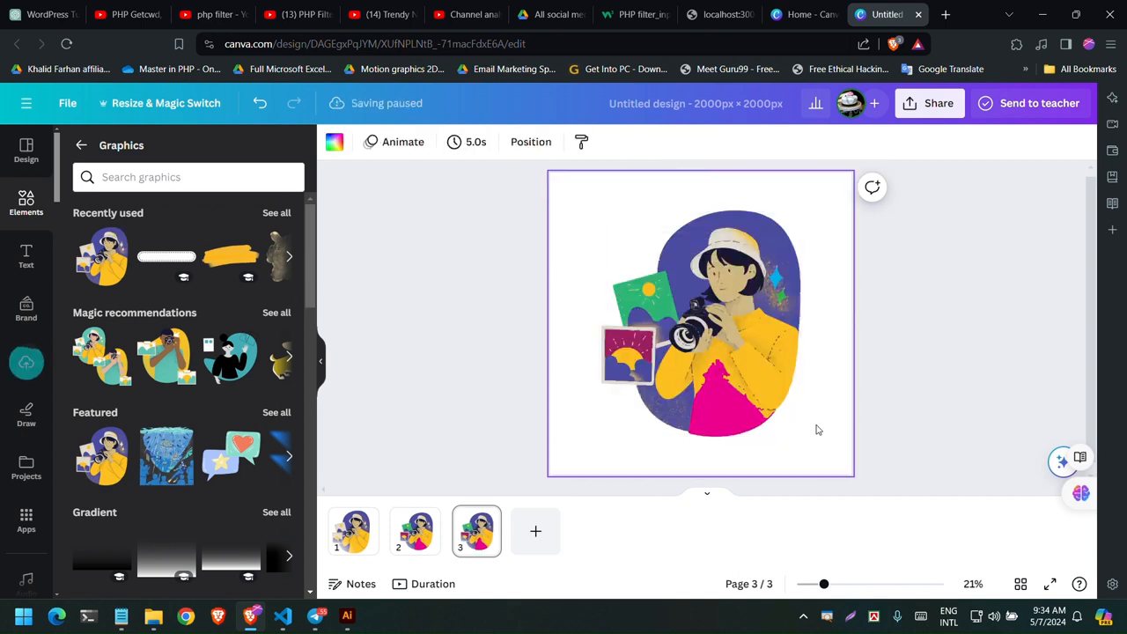
pyautogui.click(766, 405)
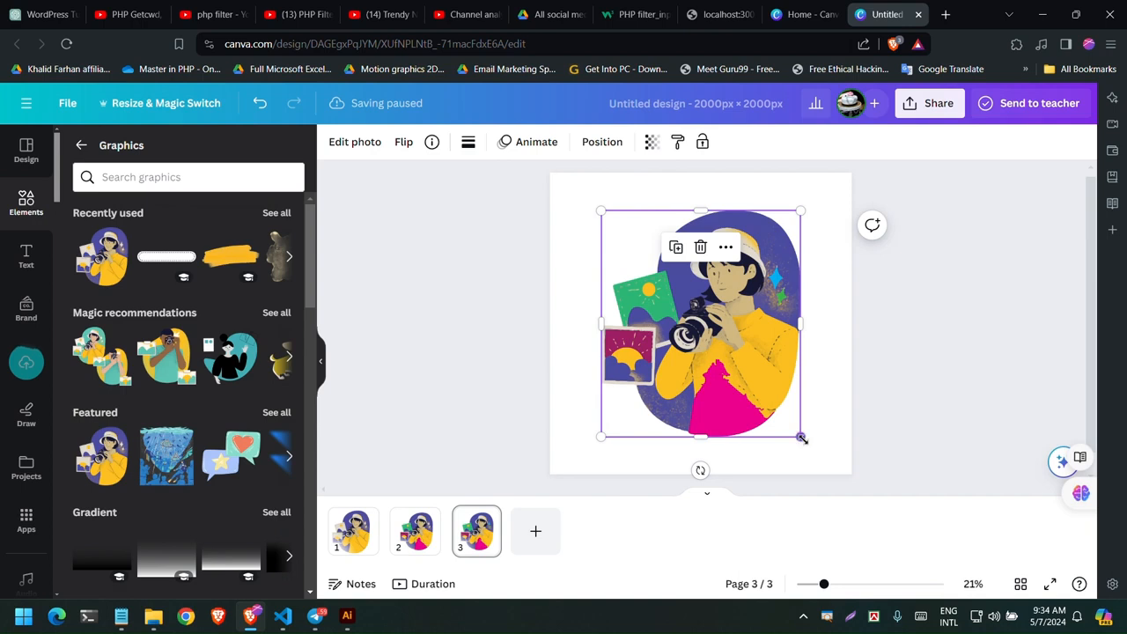
pyautogui.moveTo(801, 438); pyautogui.dragTo(845, 468)
pyautogui.click(892, 403)
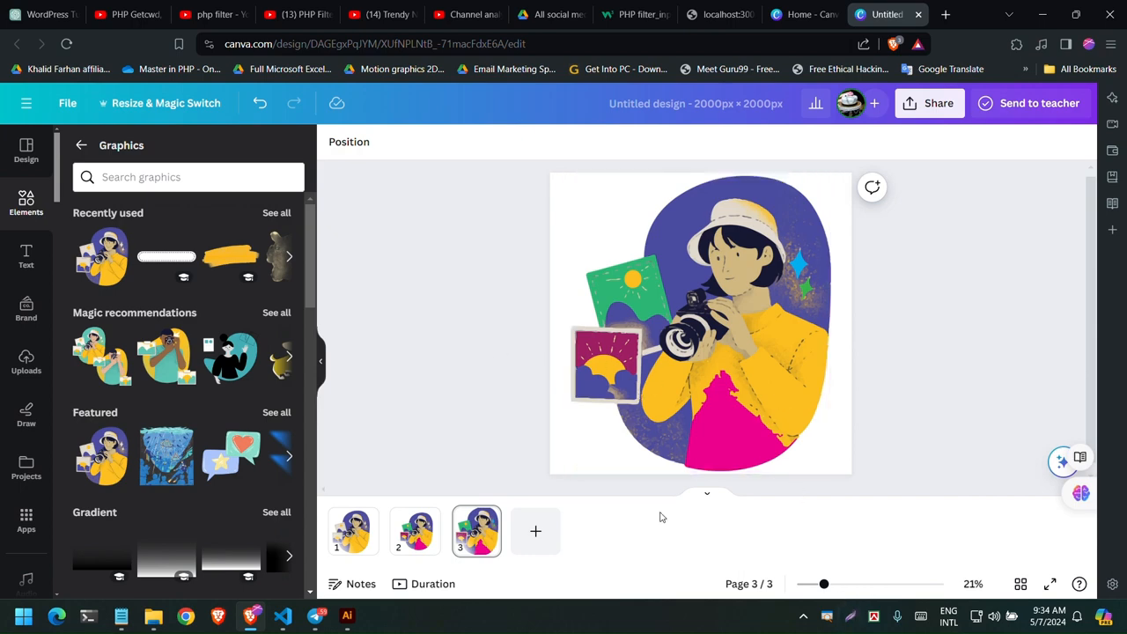
# Switch to Illustrator and move the illustration group up and right, to about X 913, Y 919 px
pyautogui.click(347, 615)
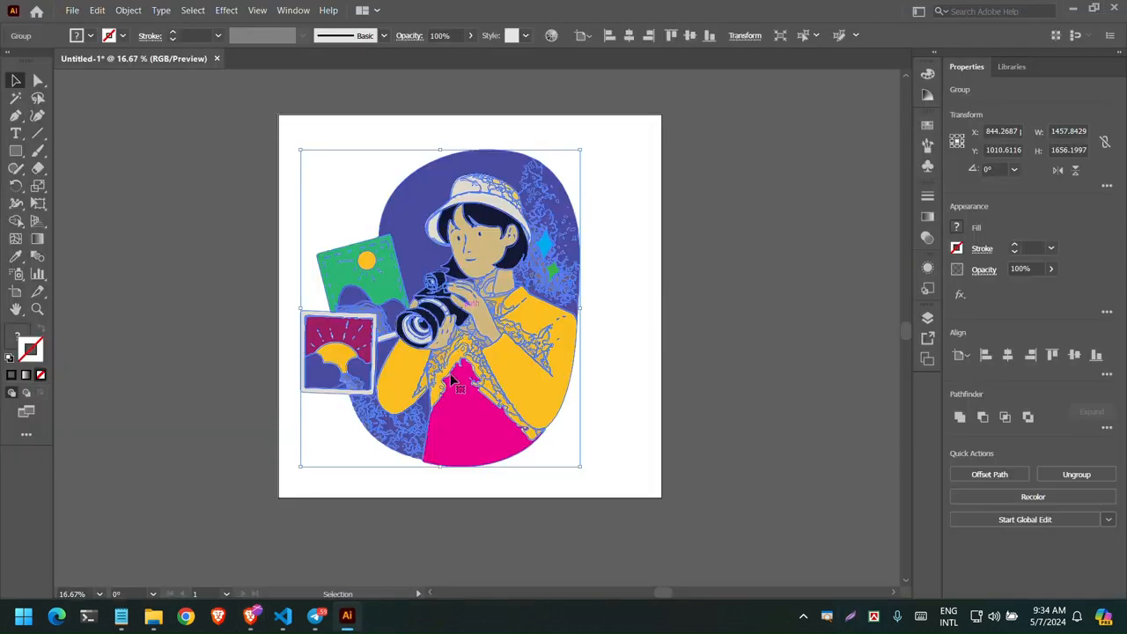
pyautogui.moveTo(465, 329); pyautogui.dragTo(489, 308)
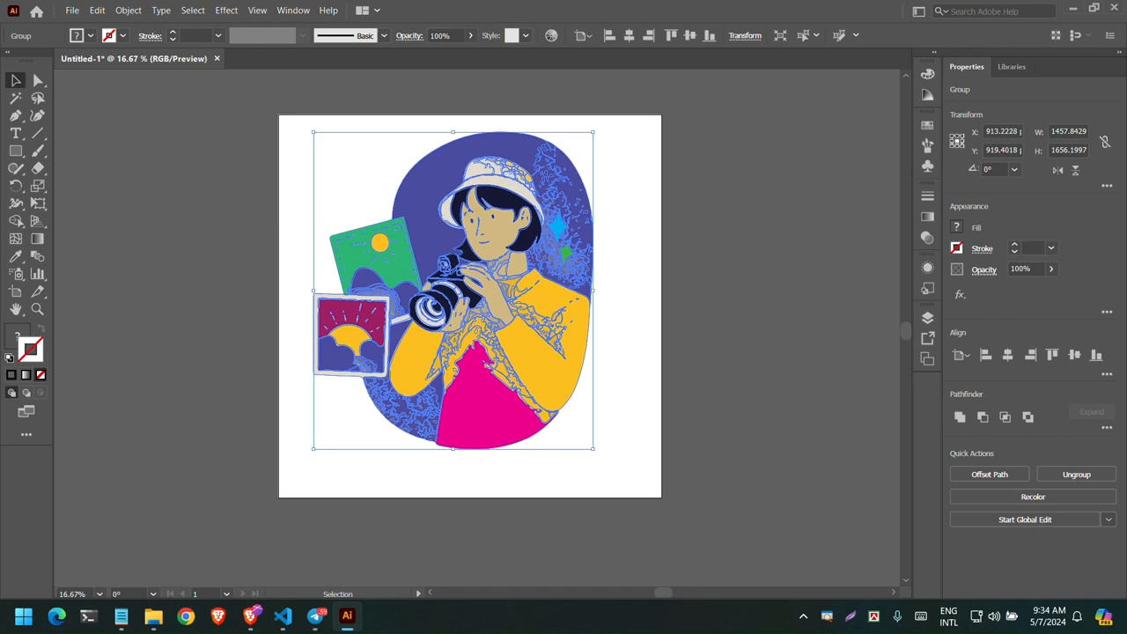
# Switch to Canva and move the enlarged illustration on page 3 slightly left, close to the page's left edge
pyautogui.click(254, 620)
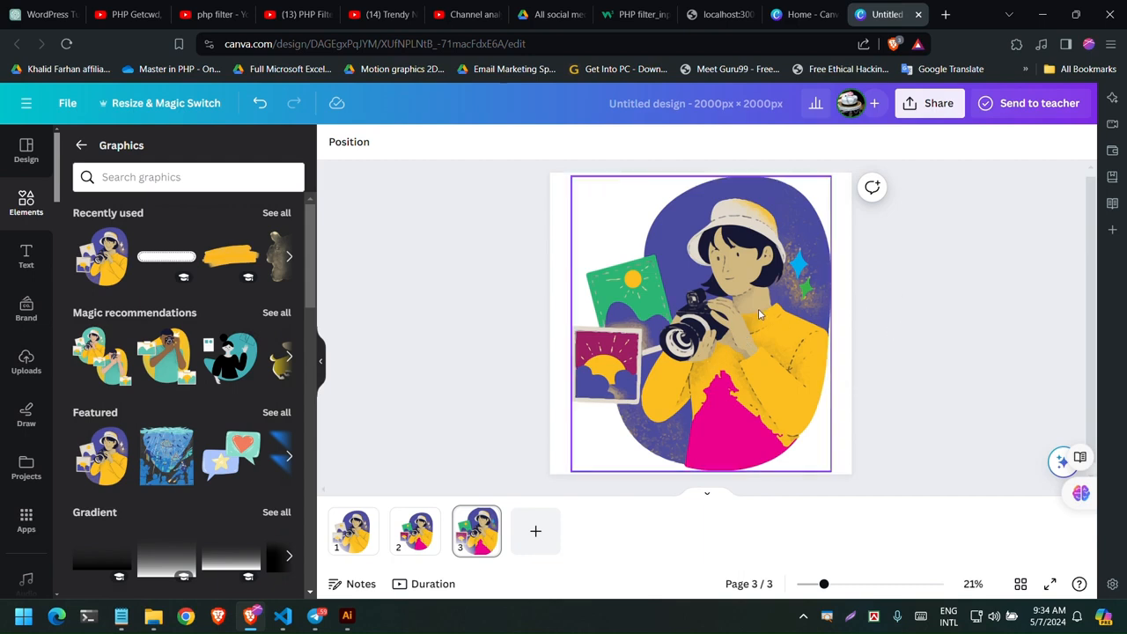
pyautogui.click(653, 361)
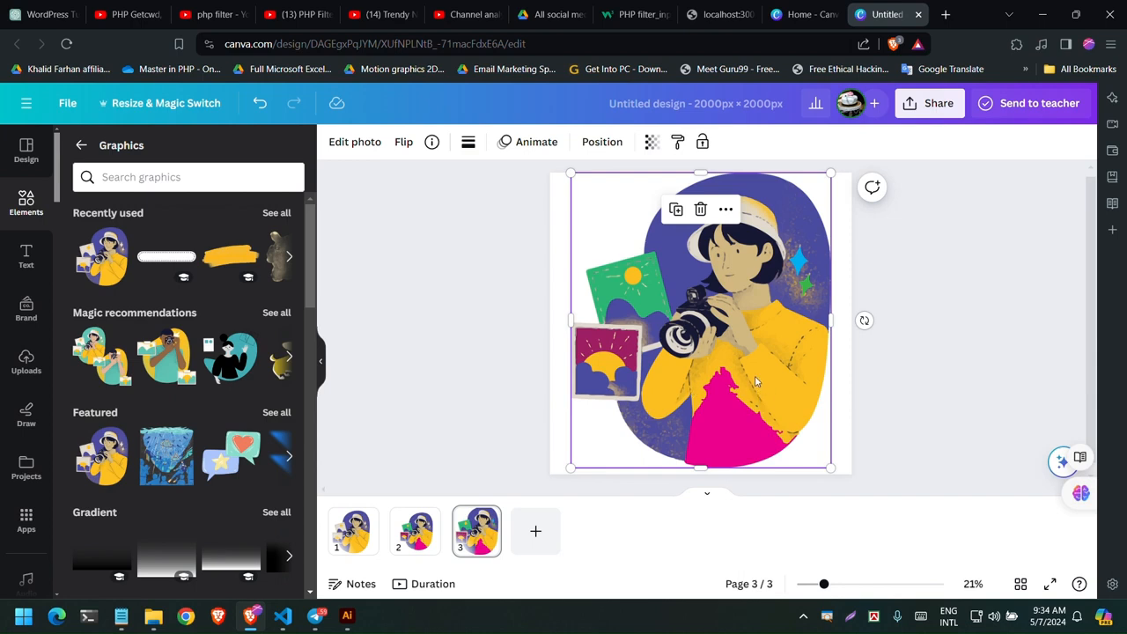
pyautogui.moveTo(756, 381)
pyautogui.mouseDown()
pyautogui.moveTo(722, 388)
pyautogui.moveTo(742, 380)
pyautogui.mouseUp()
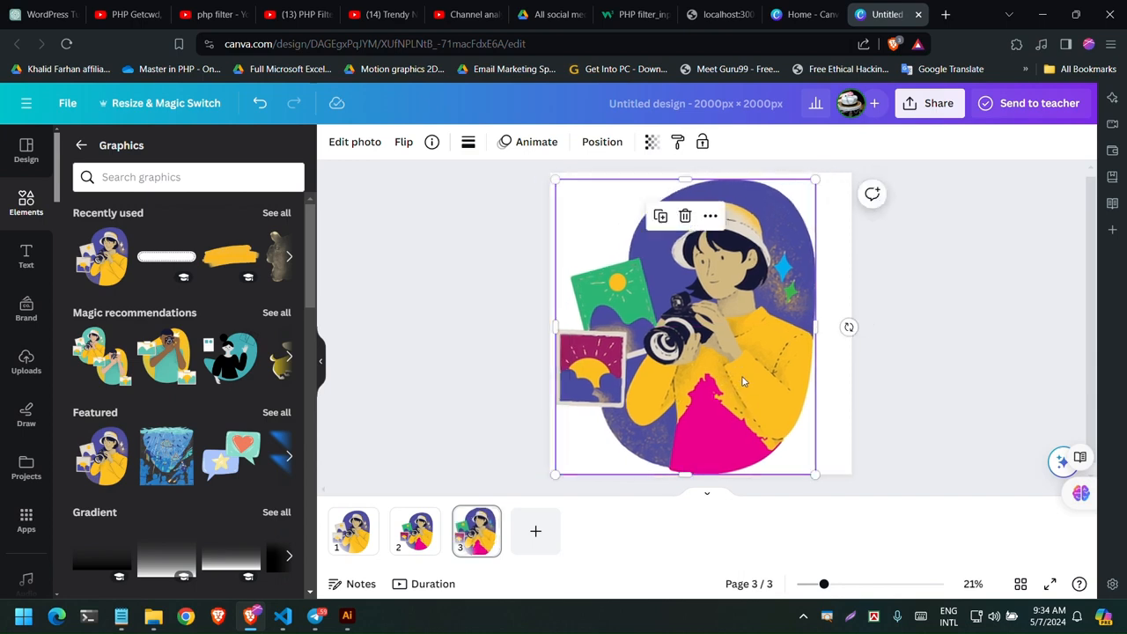